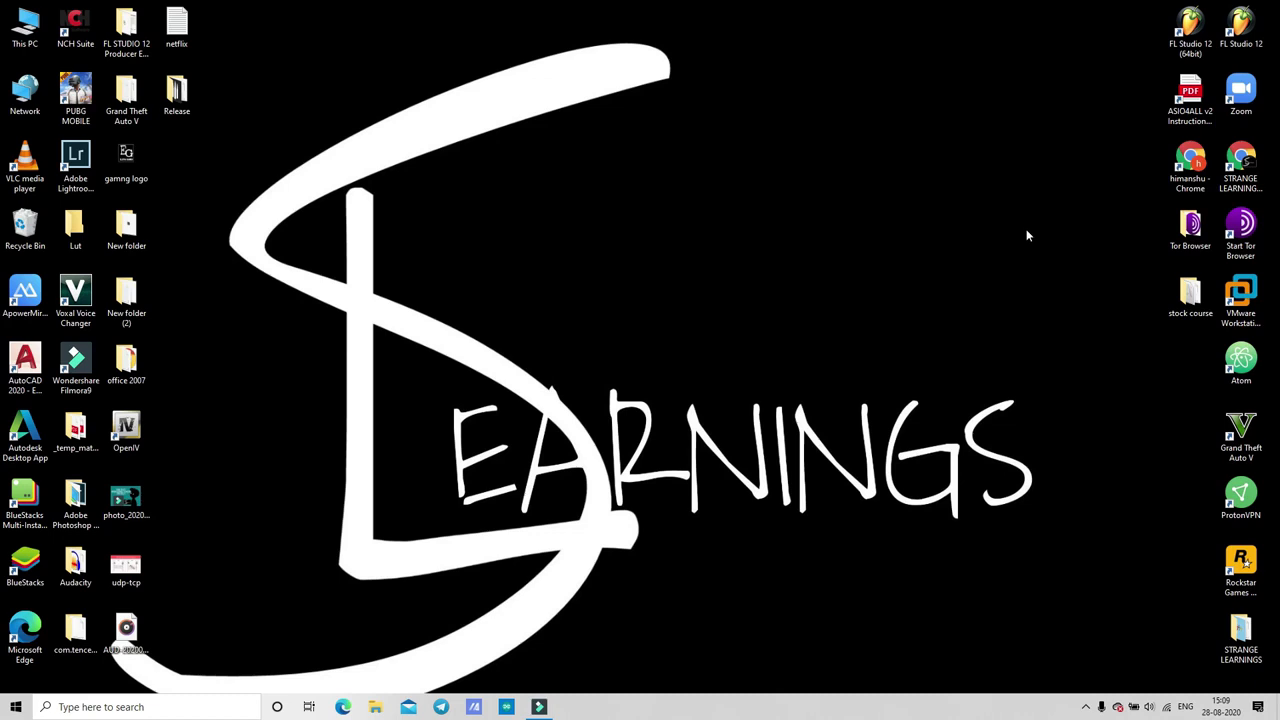
Step: Launch Tor Browser and let it finish connecting to the Tor network
{"action": "double_click", "coordinate": [1257, 250]}
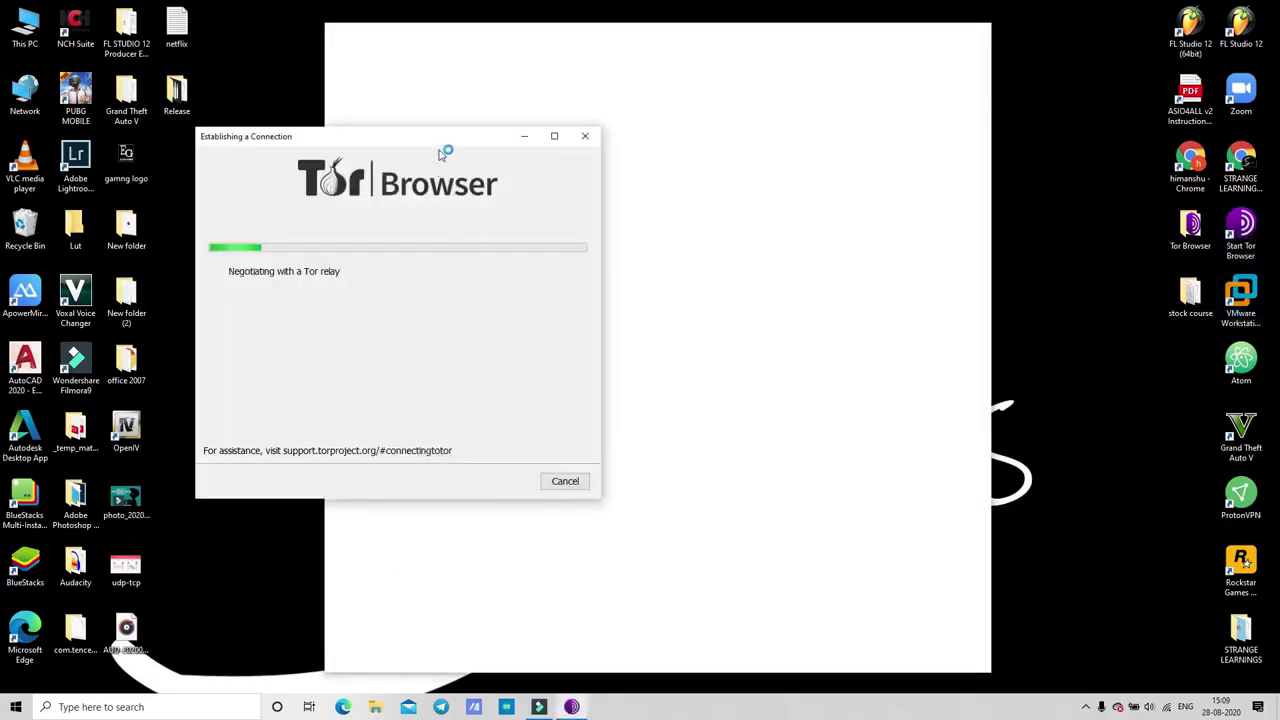
{"action": "left_click_drag", "start_coordinate": [445, 146], "coordinate": [475, 148]}
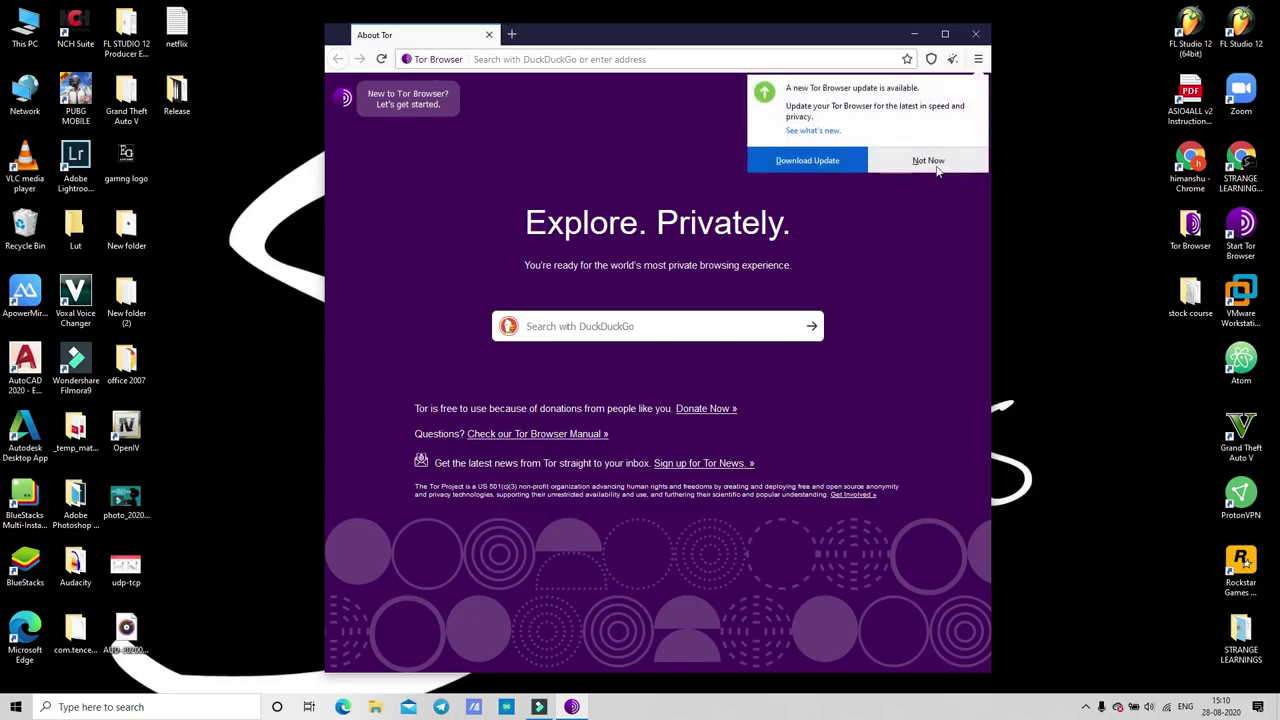
Step: Dismiss the update notice and check the start page's connection information
{"action": "left_click", "coordinate": [930, 160]}
{"action": "left_click", "coordinate": [438, 60]}
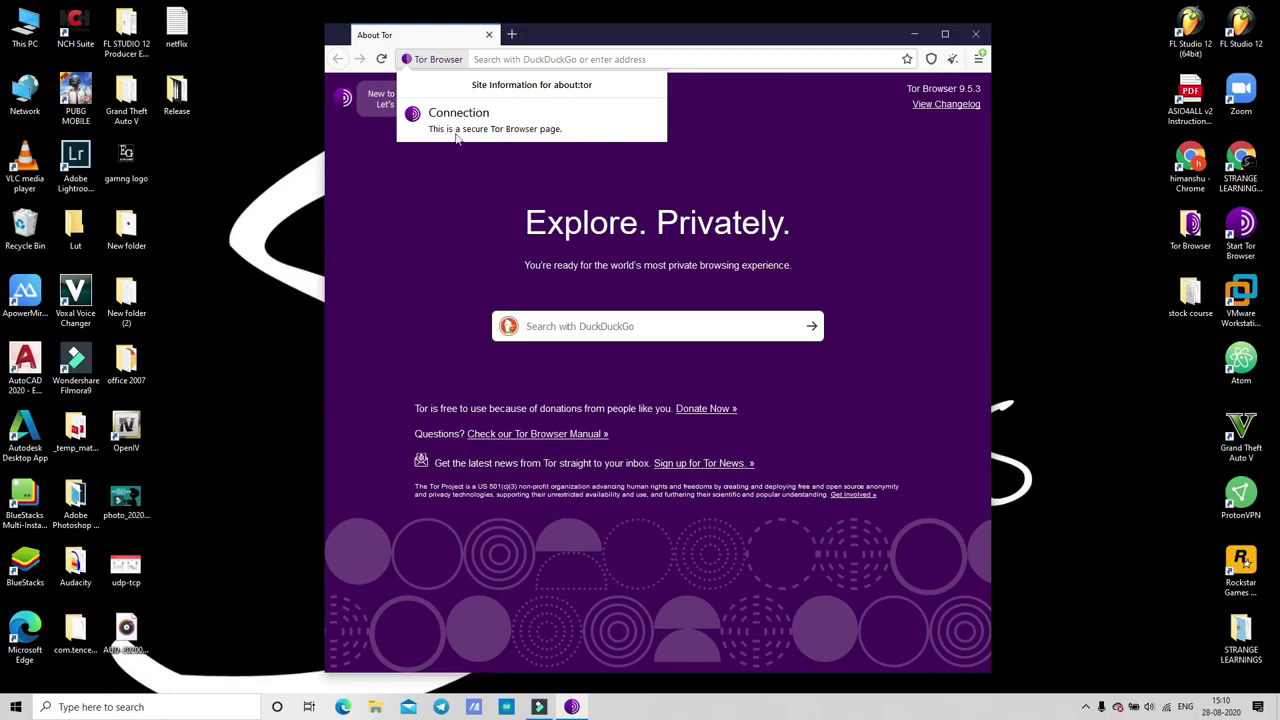
{"action": "left_click", "coordinate": [541, 40]}
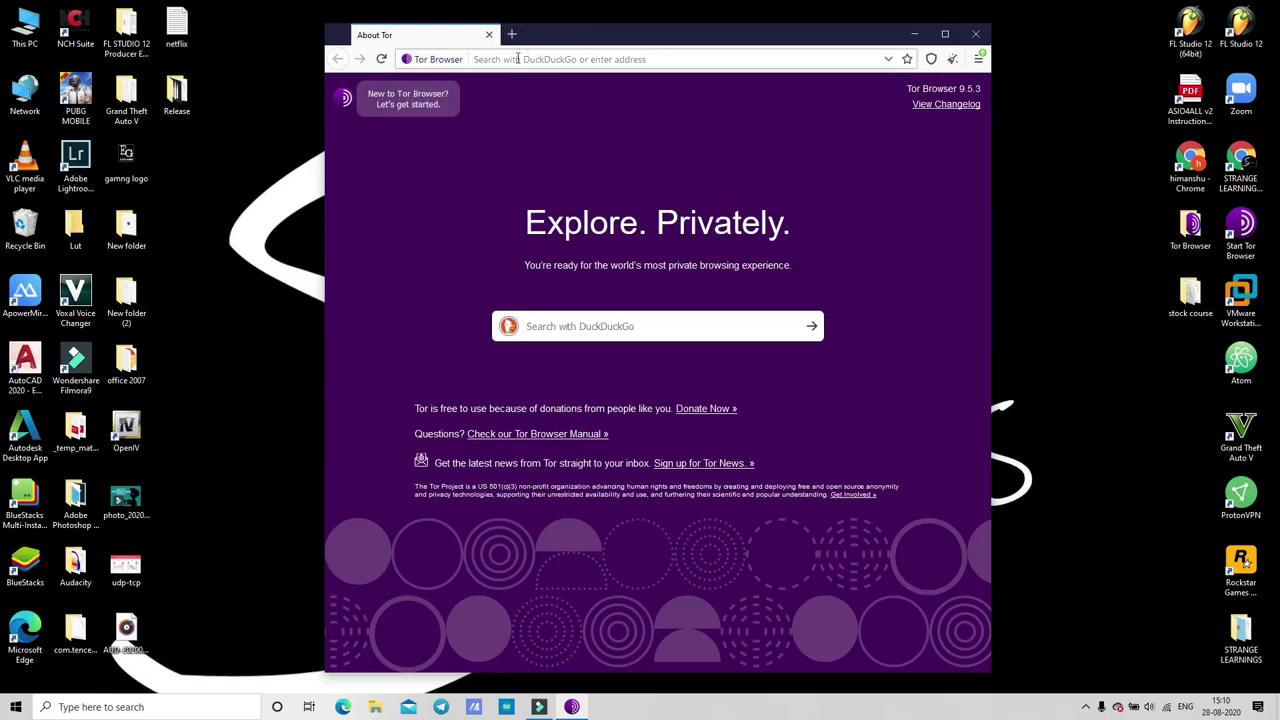
Step: Go to strangelearning.blogspot.com, correcting typos along the way
{"action": "left_click", "coordinate": [518, 59]}
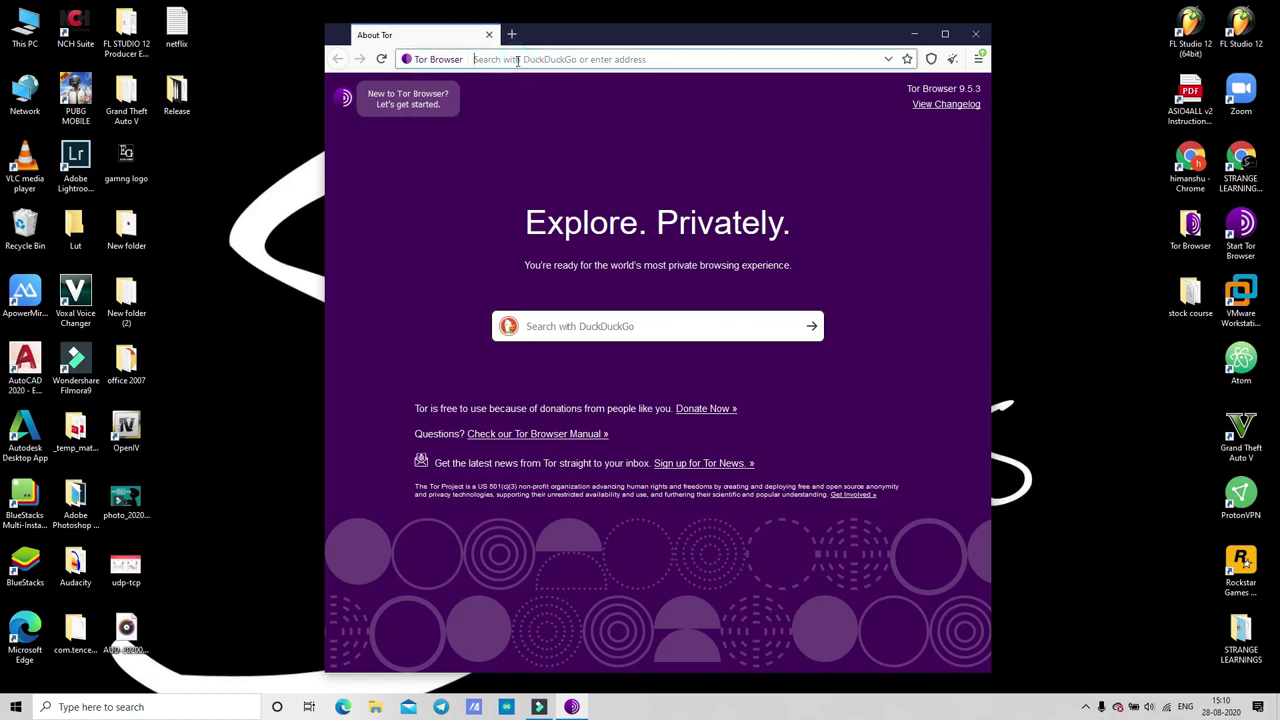
{"action": "type", "text": "strange"}
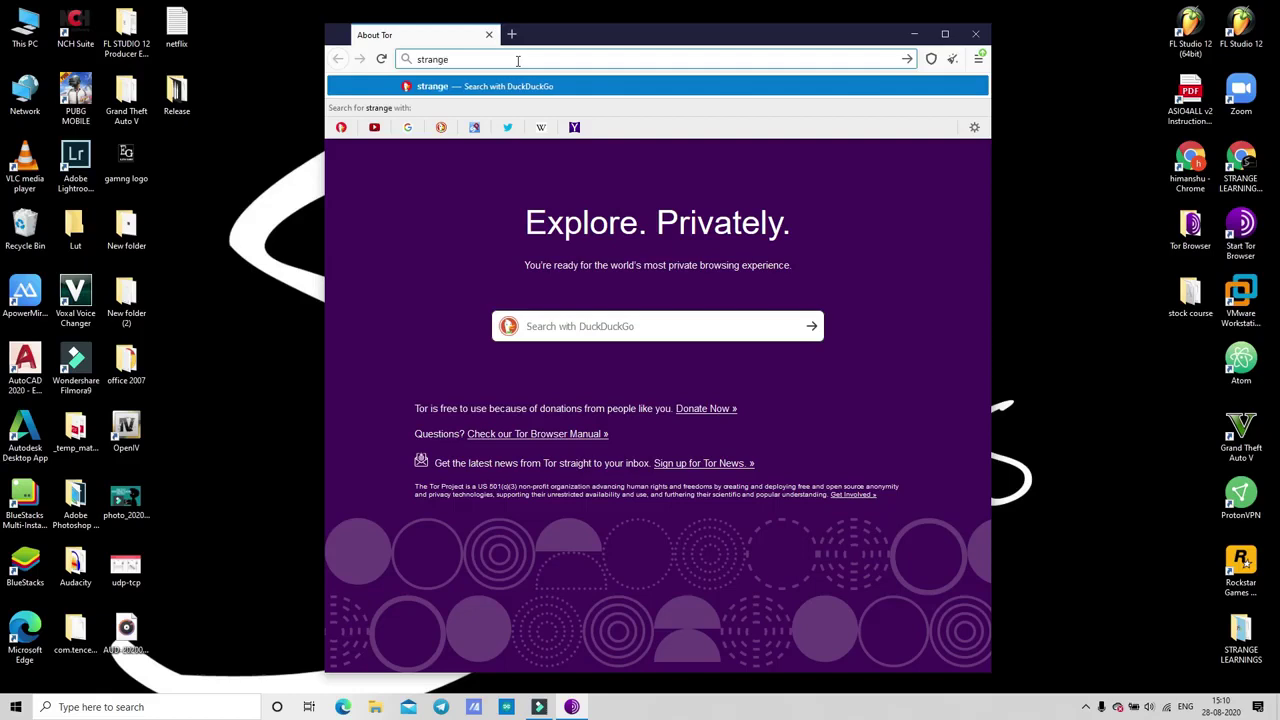
{"action": "type", "text": "learning.v"}
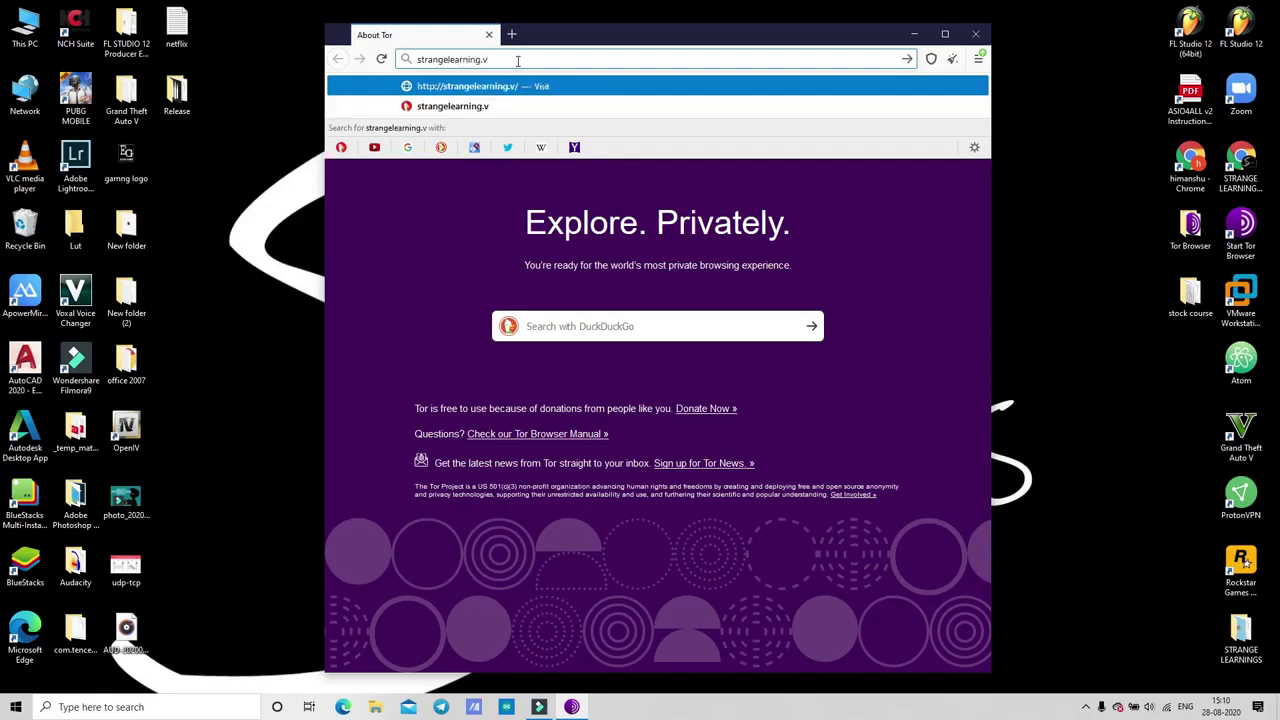
{"action": "key", "text": "BackSpace"}
{"action": "type", "text": "blod"}
{"action": "key", "text": "BackSpace"}
{"action": "type", "text": "gspot"}
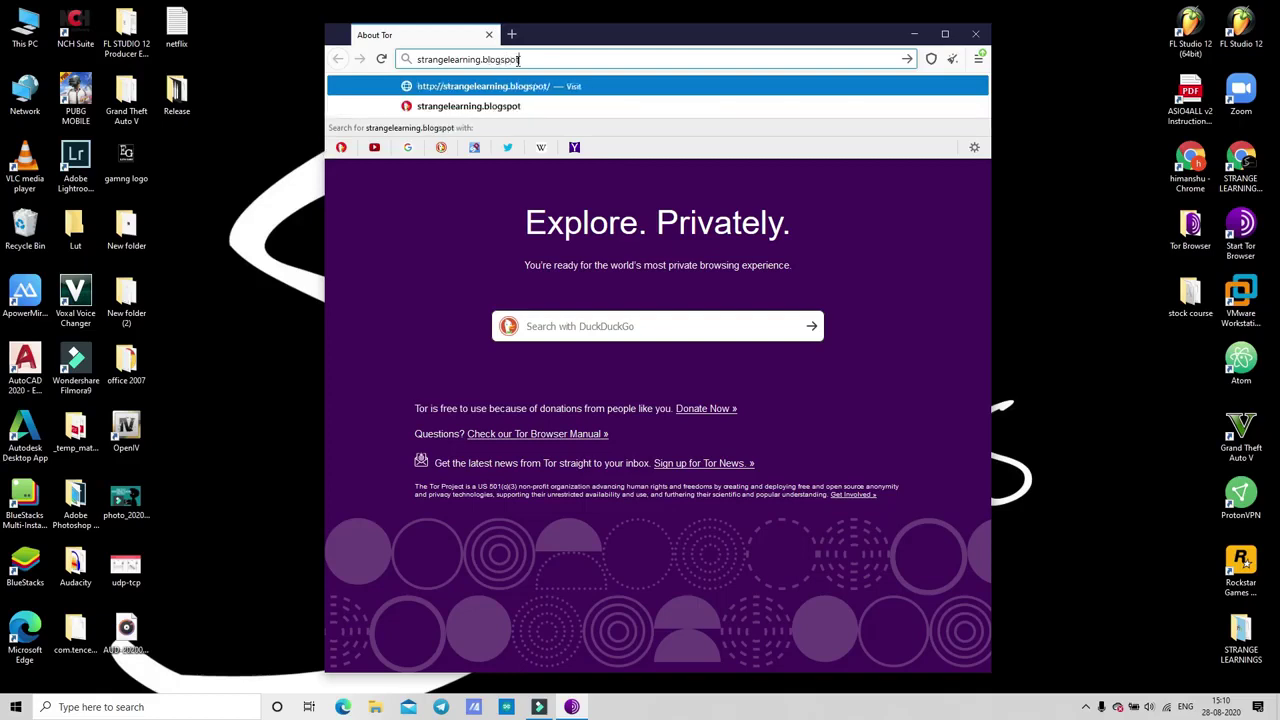
{"action": "type", "text": ".com"}
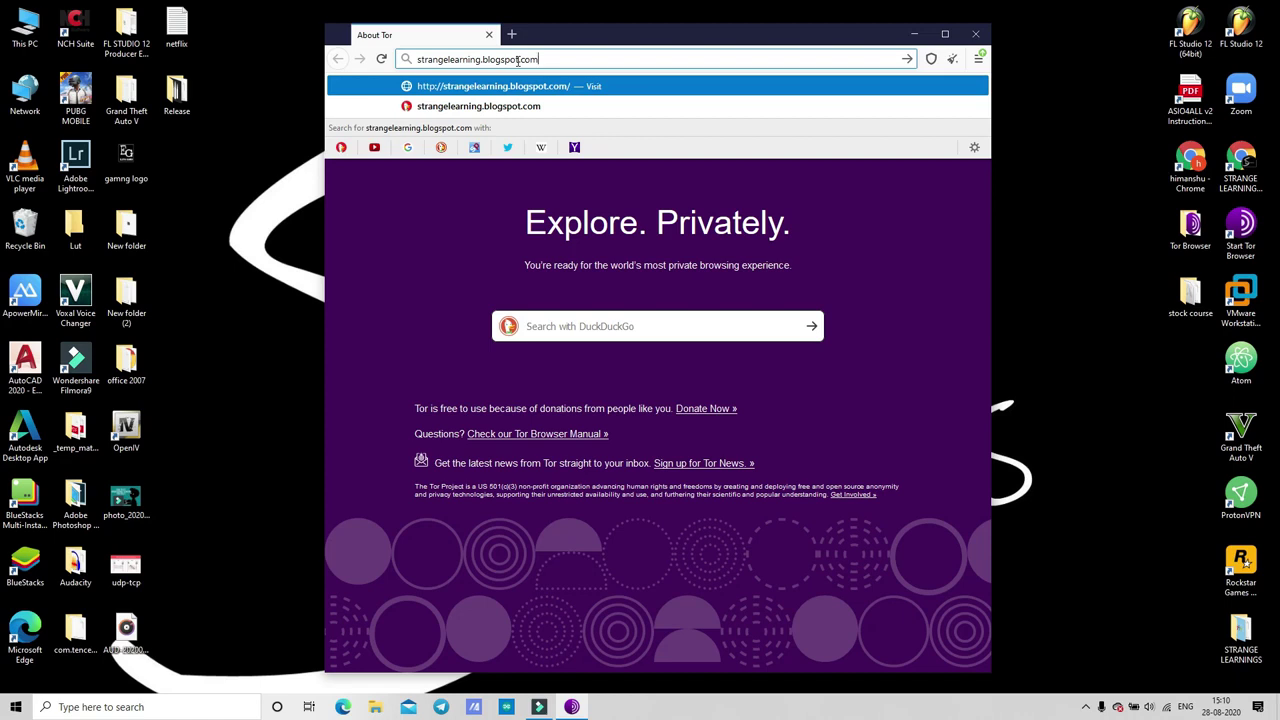
{"action": "key", "text": "Return"}
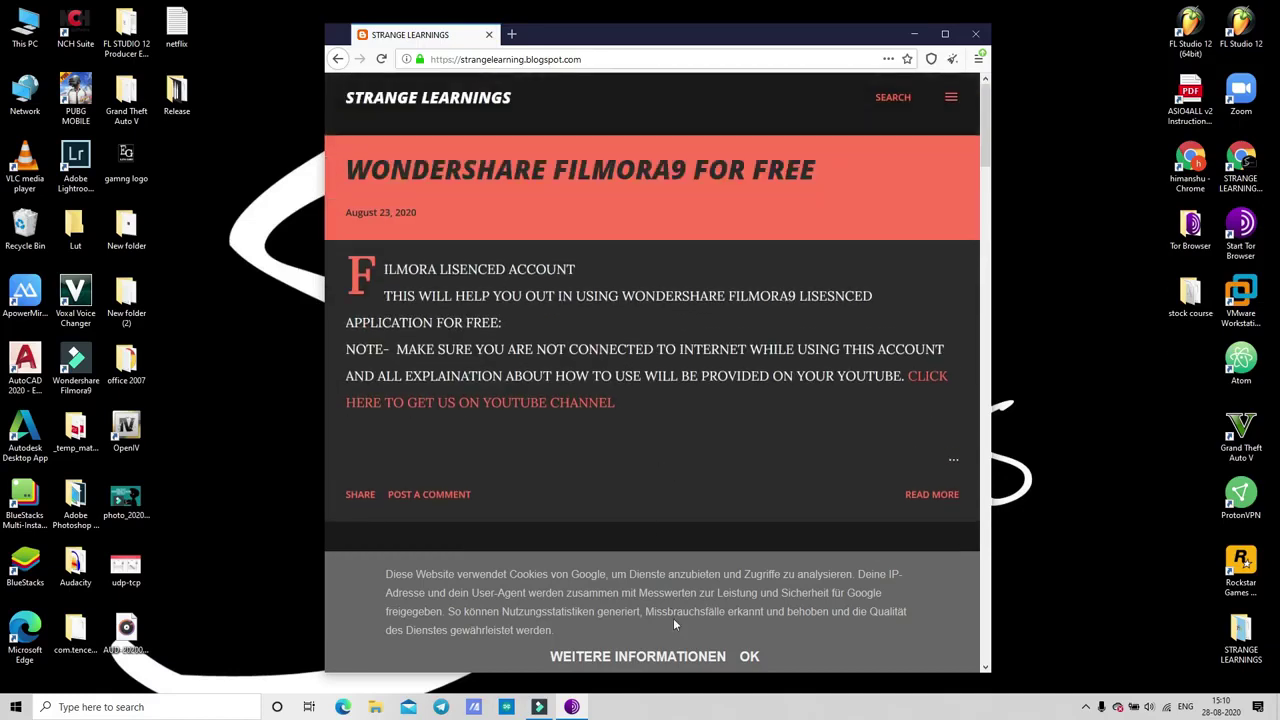
Step: Accept the blog's cookie notice and view its Tor circuit through Germany, United Kingdom and Germany
{"action": "left_click", "coordinate": [747, 660]}
{"action": "left_click", "coordinate": [406, 59]}
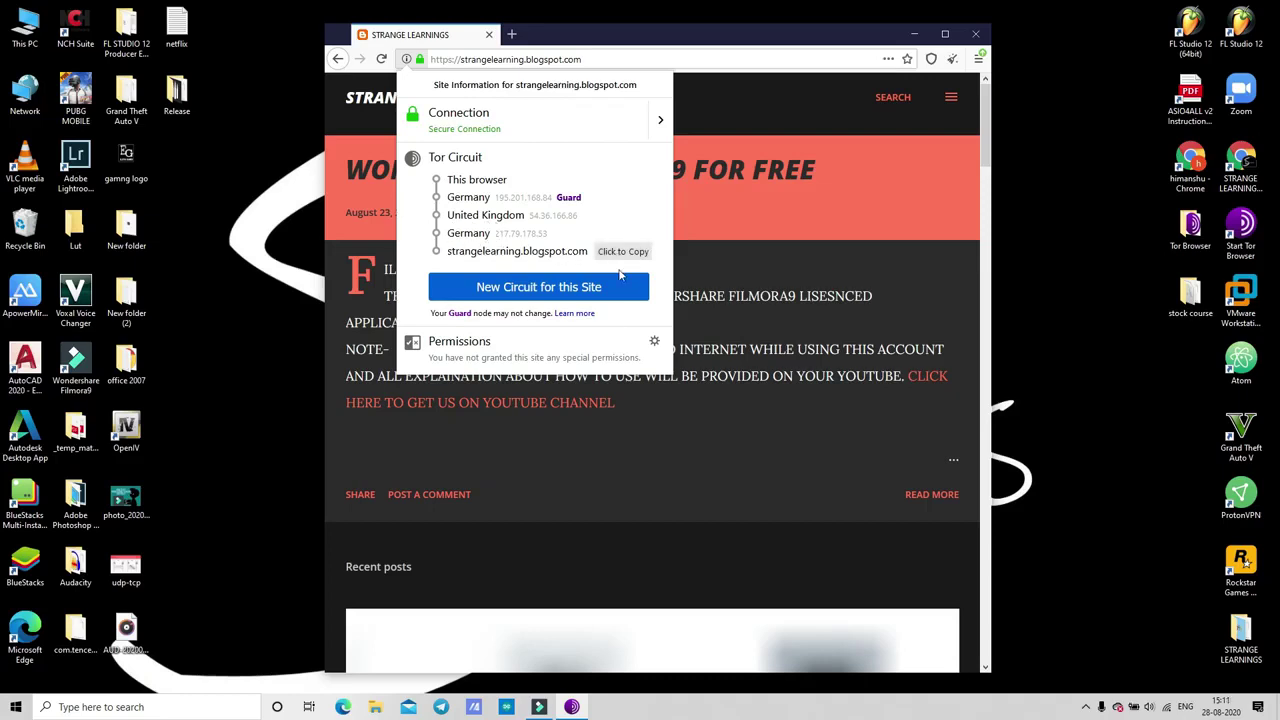
Step: Close the site information panel and scroll through the blog's posts
{"action": "left_click", "coordinate": [420, 62]}
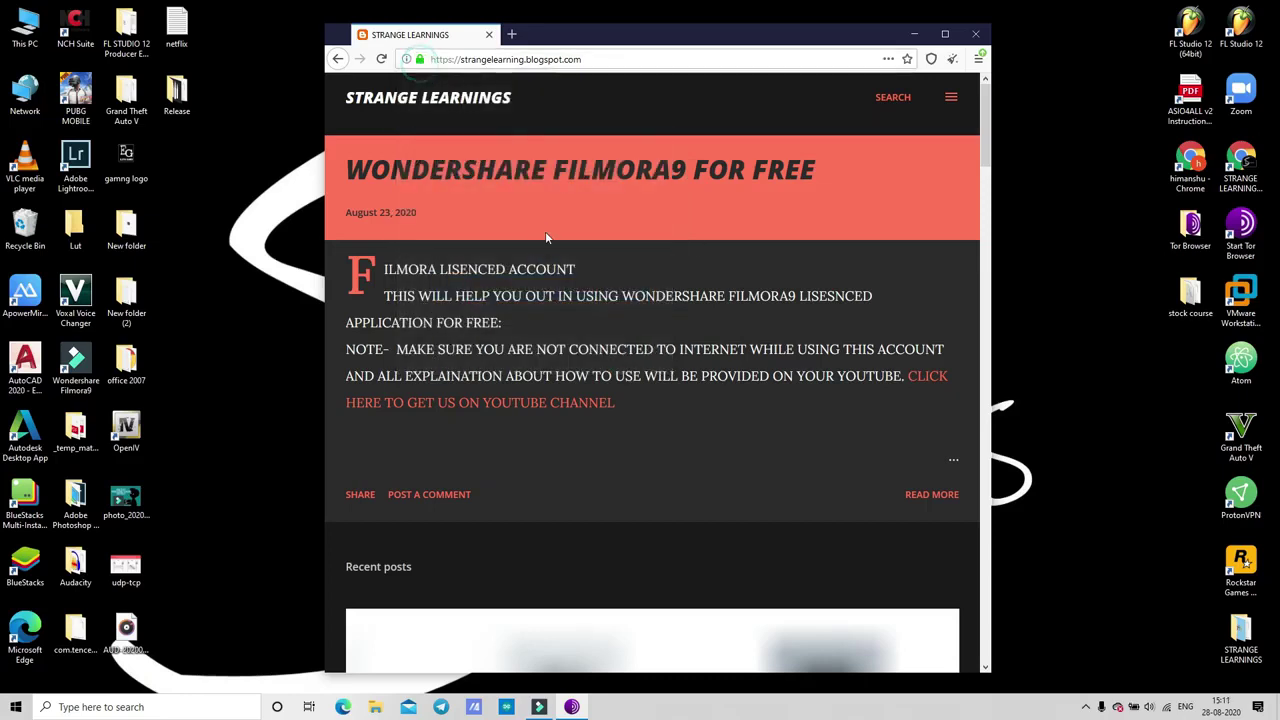
{"action": "scroll", "coordinate": [674, 266], "scroll_direction": "down", "scroll_amount": 3}
{"action": "scroll", "coordinate": [712, 277], "scroll_direction": "down", "scroll_amount": 3}
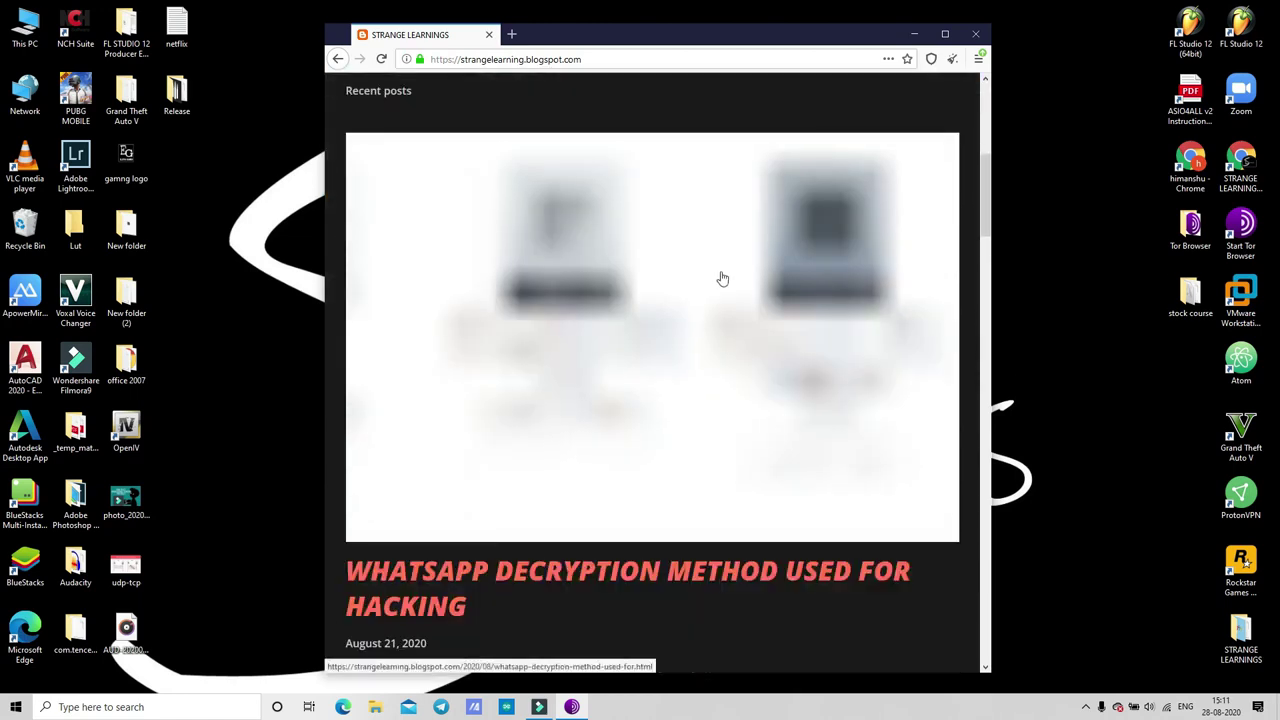
{"action": "scroll", "coordinate": [720, 277], "scroll_direction": "up", "scroll_amount": 5}
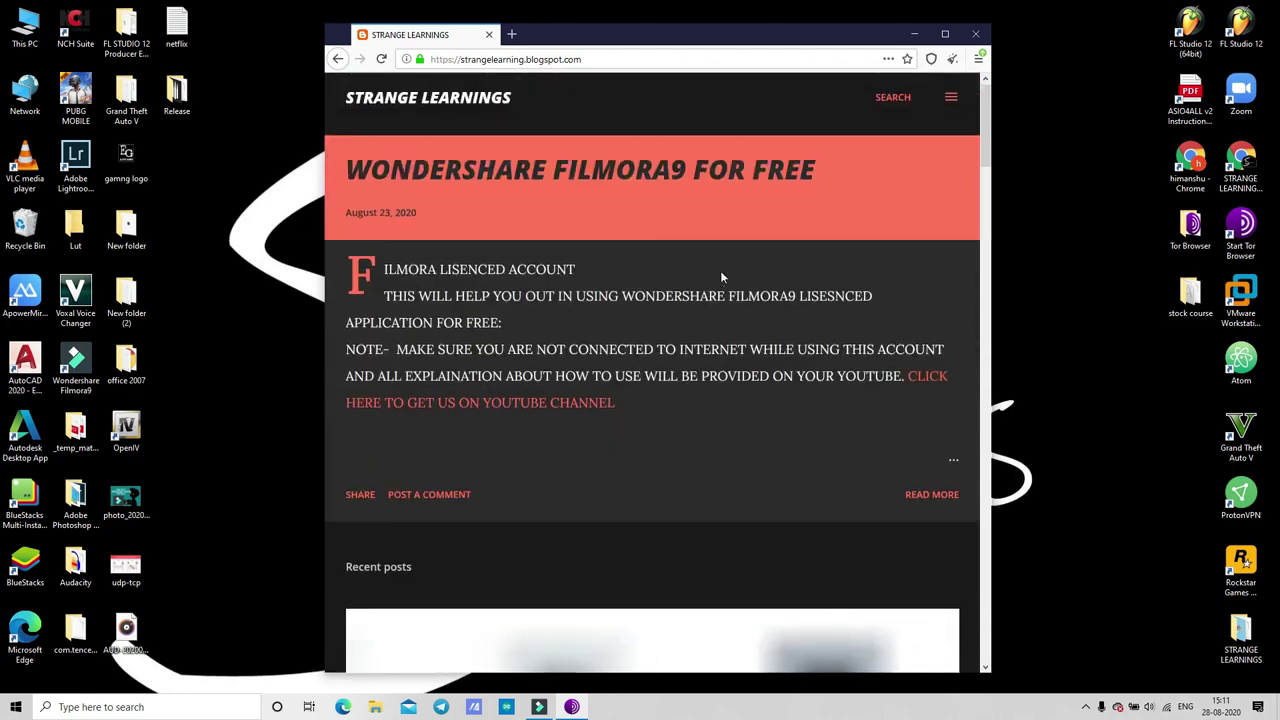
{"action": "scroll", "coordinate": [702, 345], "scroll_direction": "down", "scroll_amount": 3}
{"action": "scroll", "coordinate": [702, 345], "scroll_direction": "down", "scroll_amount": 5}
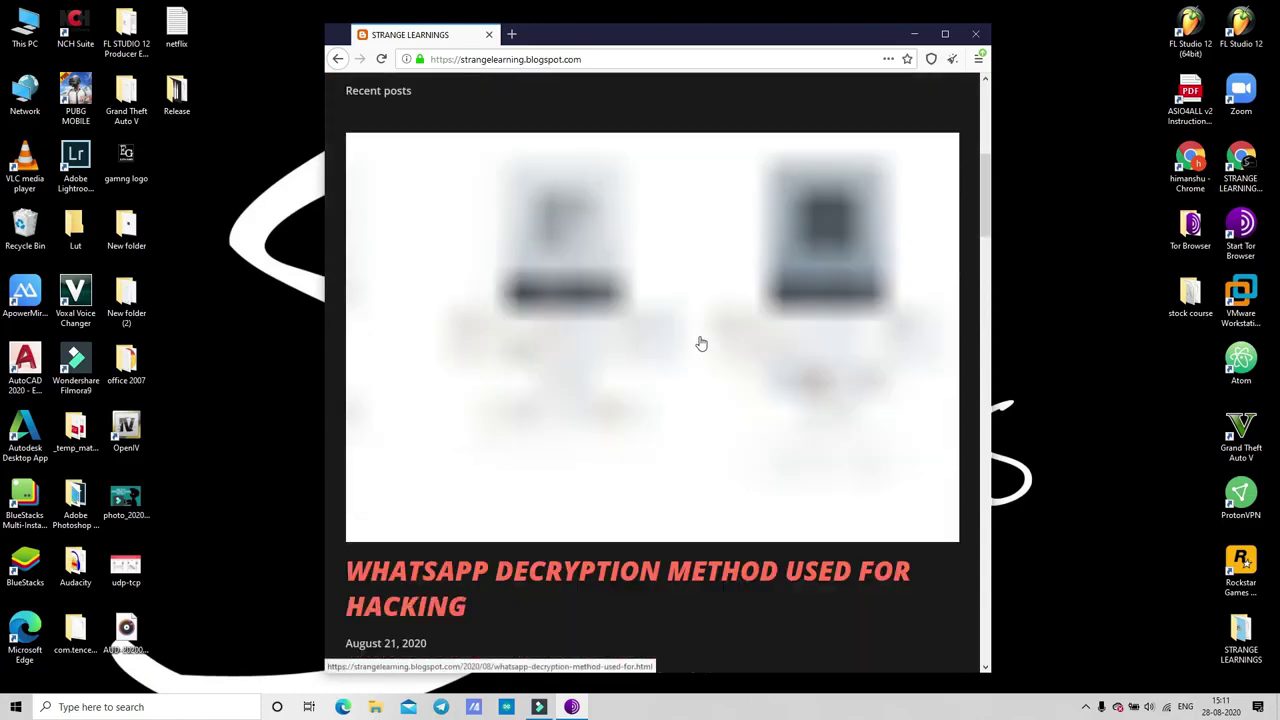
{"action": "scroll", "coordinate": [702, 343], "scroll_direction": "down", "scroll_amount": 3}
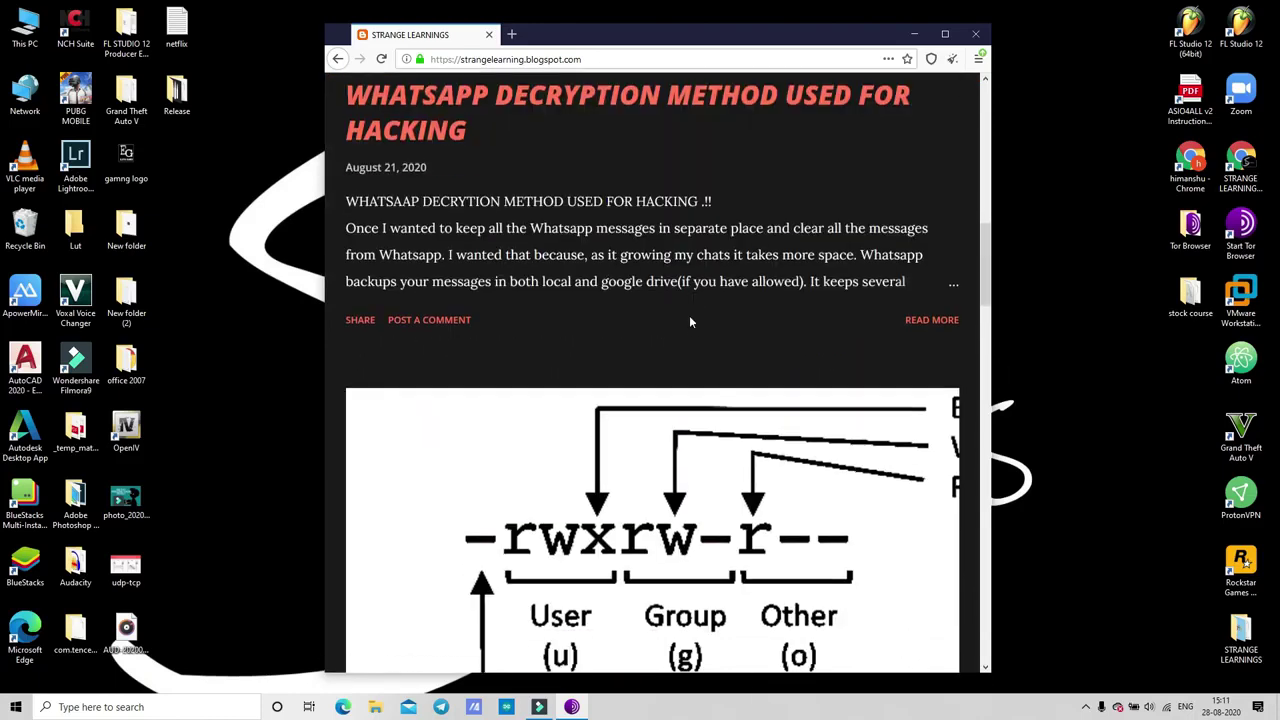
{"action": "scroll", "coordinate": [690, 322], "scroll_direction": "up", "scroll_amount": 10}
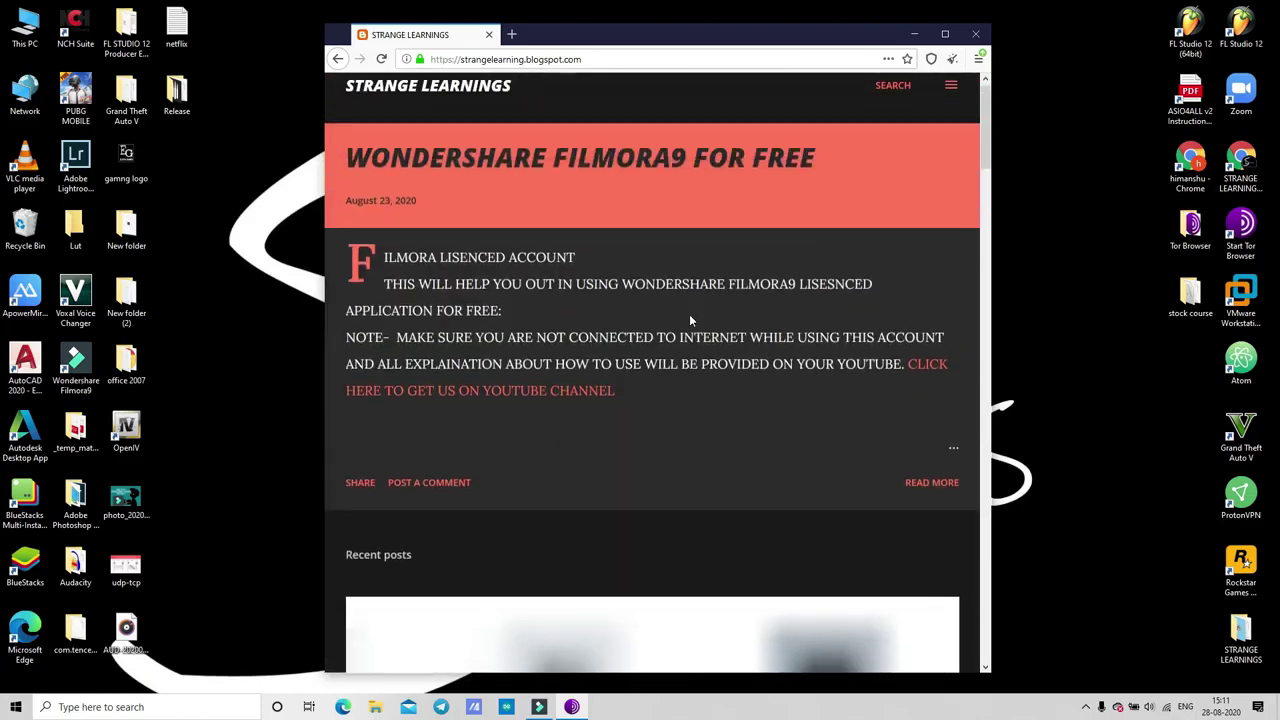
{"action": "scroll", "coordinate": [689, 318], "scroll_direction": "down", "scroll_amount": 12}
{"action": "scroll", "coordinate": [689, 318], "scroll_direction": "down", "scroll_amount": 20}
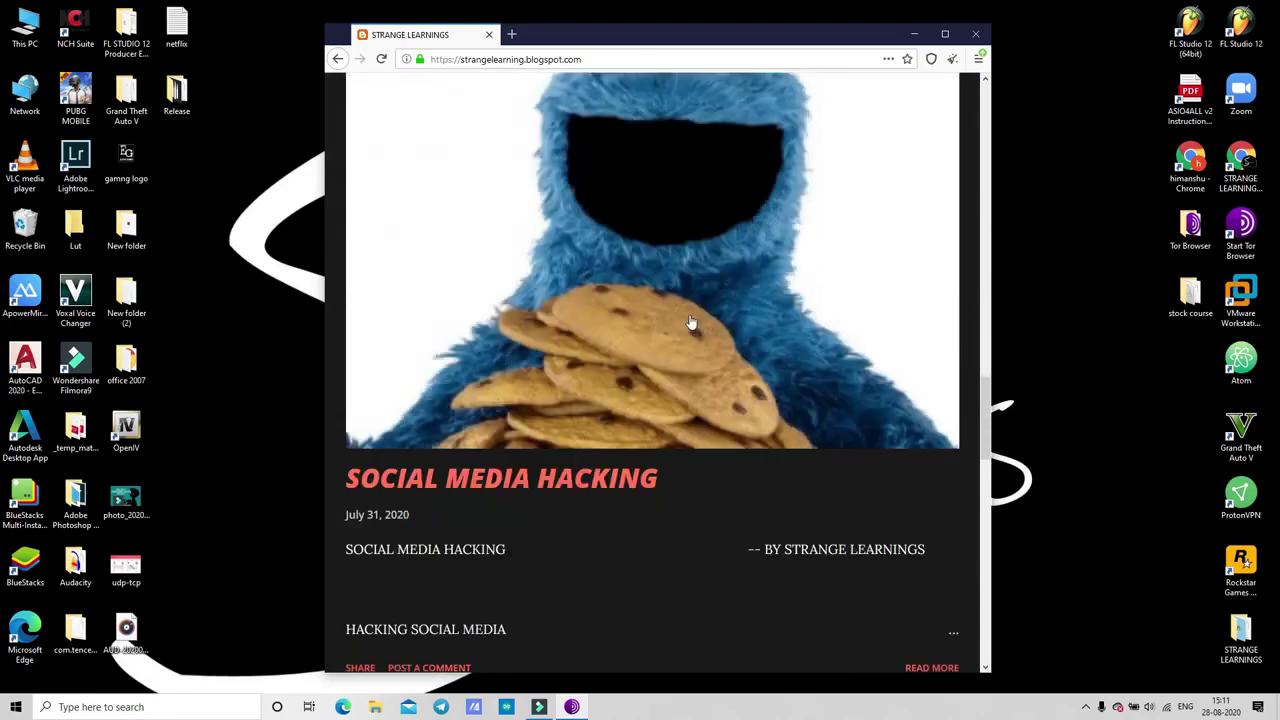
{"action": "scroll", "coordinate": [690, 318], "scroll_direction": "down", "scroll_amount": 4}
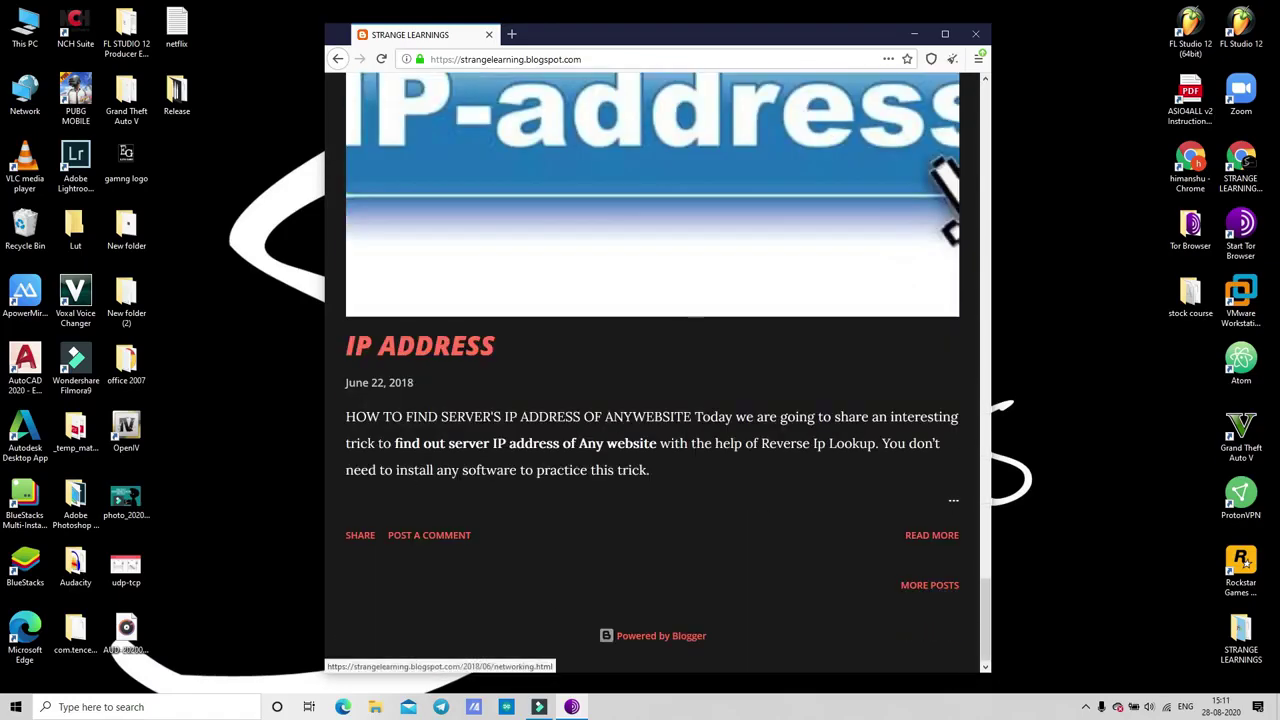
Step: Load the older-posts page headed by 'List of Darknet (Deepweb) Websites'
{"action": "left_click", "coordinate": [937, 586]}
{"action": "scroll", "coordinate": [586, 217], "scroll_direction": "down", "scroll_amount": 3}
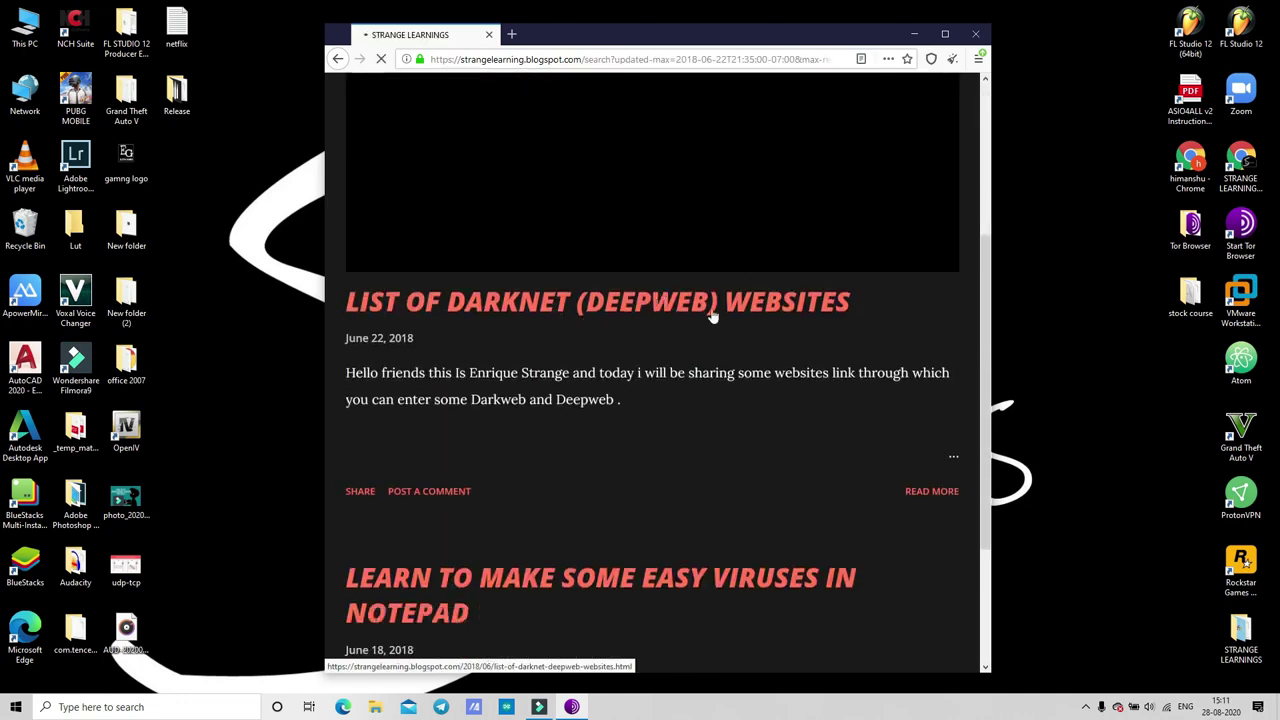
{"action": "scroll", "coordinate": [608, 322], "scroll_direction": "down", "scroll_amount": 2}
{"action": "scroll", "coordinate": [596, 312], "scroll_direction": "up", "scroll_amount": 3}
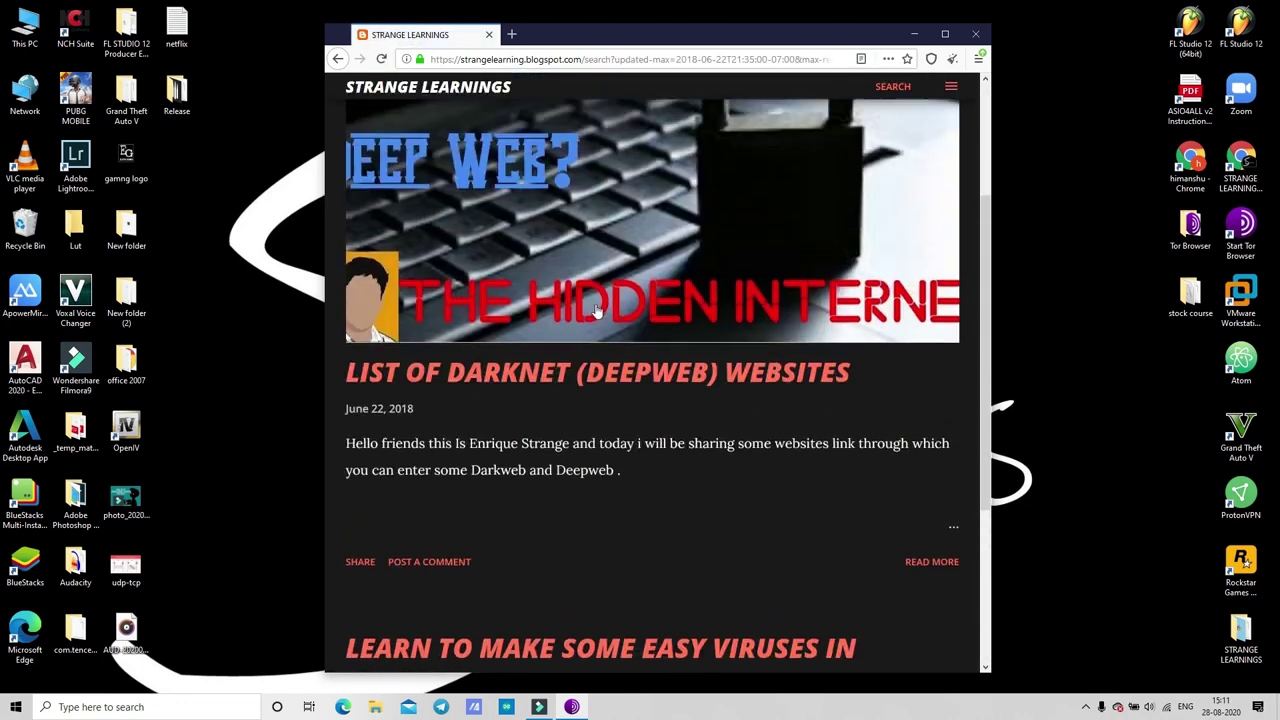
{"action": "scroll", "coordinate": [596, 312], "scroll_direction": "up", "scroll_amount": 3}
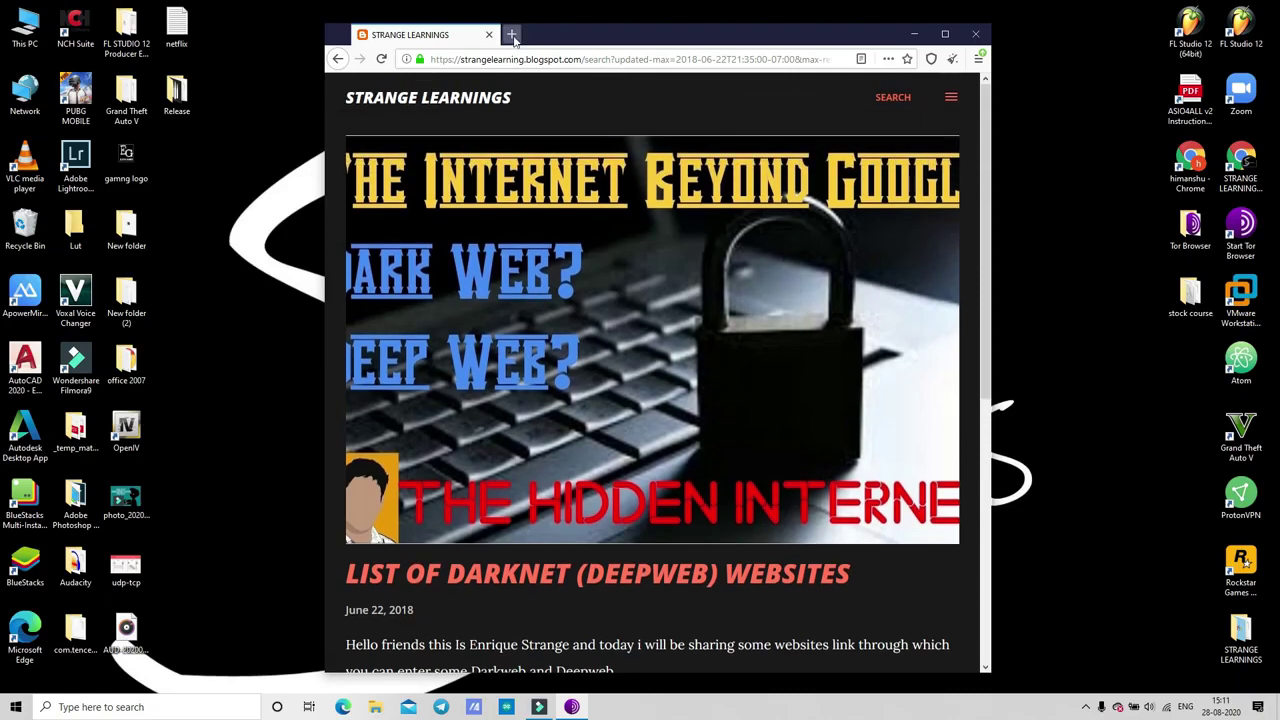
Step: Check this page's Tor circuit, then show the security level summary, currently Standard
{"action": "left_click", "coordinate": [418, 60]}
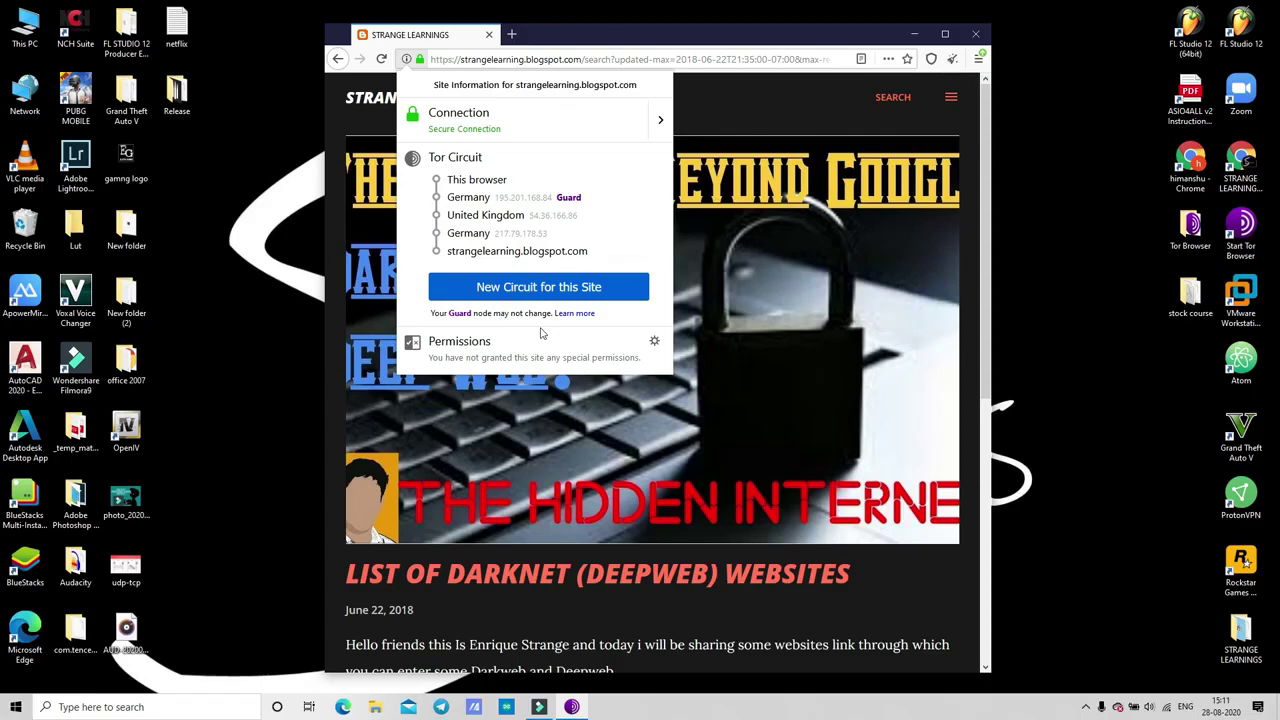
{"action": "left_click", "coordinate": [418, 60]}
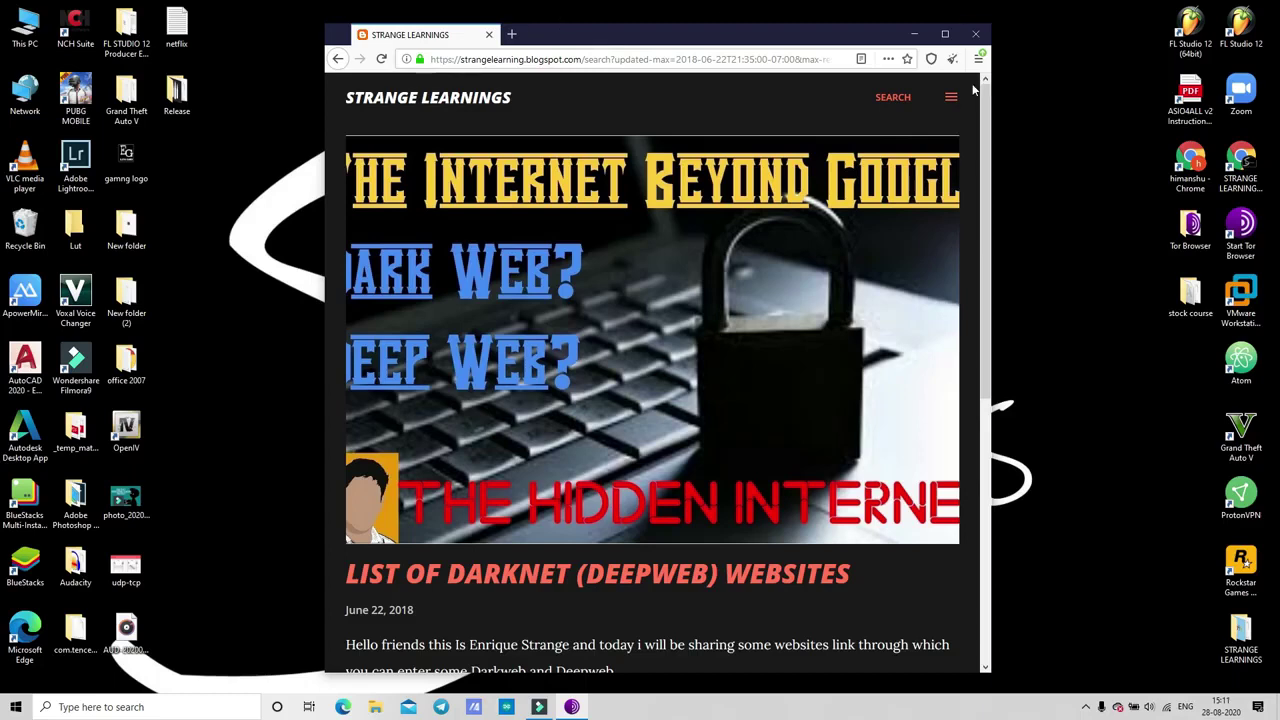
{"action": "left_click", "coordinate": [888, 59]}
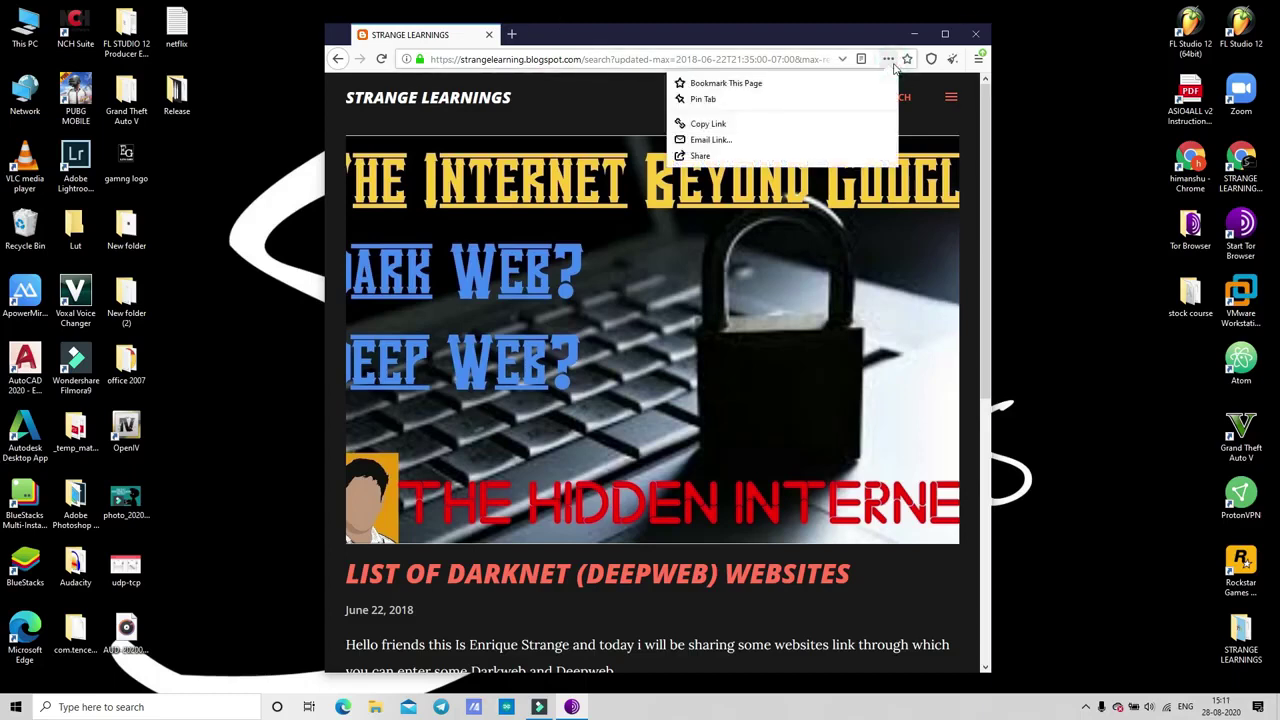
{"action": "left_click", "coordinate": [893, 63]}
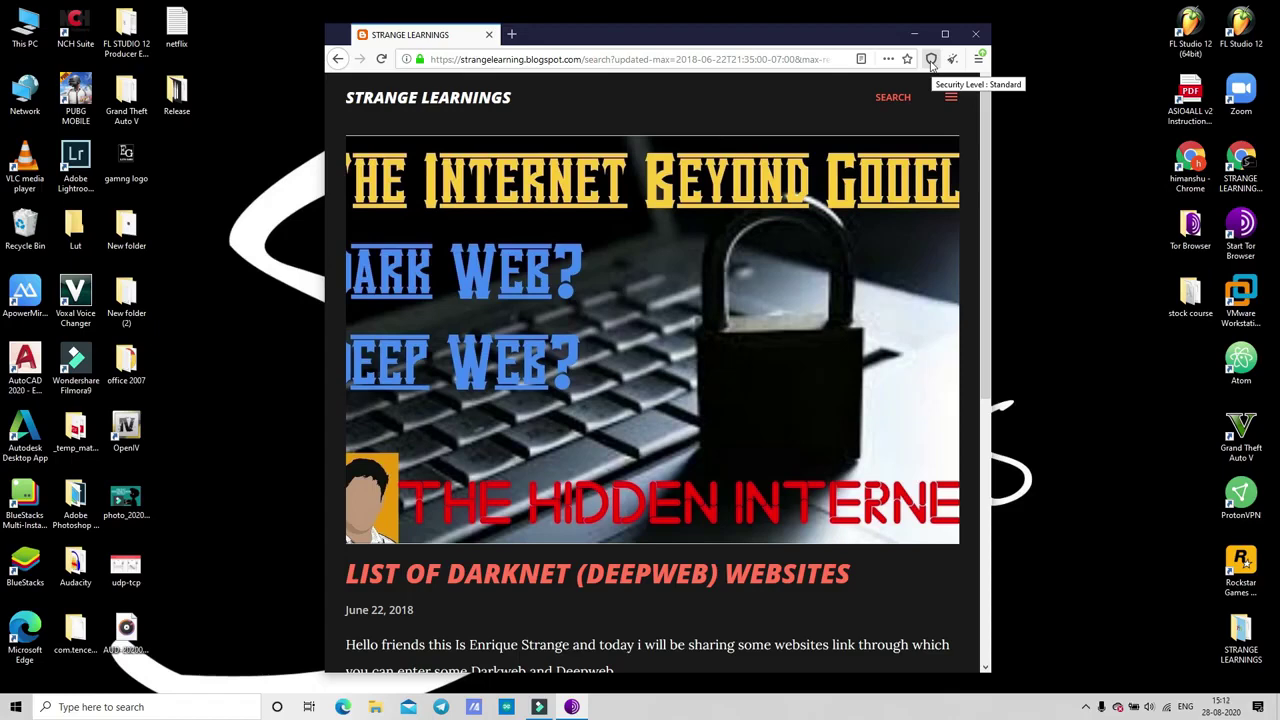
{"action": "left_click", "coordinate": [931, 60]}
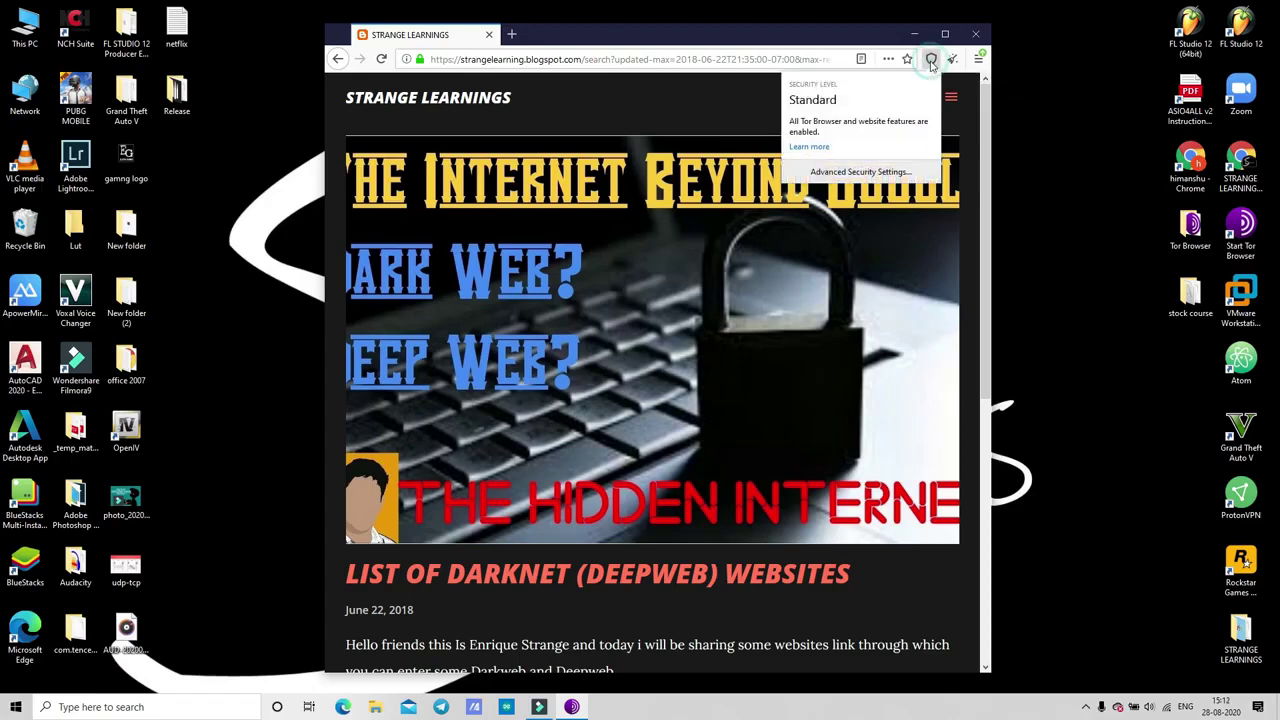
Step: Open Advanced Security Settings and scroll through the Privacy & Security page
{"action": "left_click", "coordinate": [851, 173]}
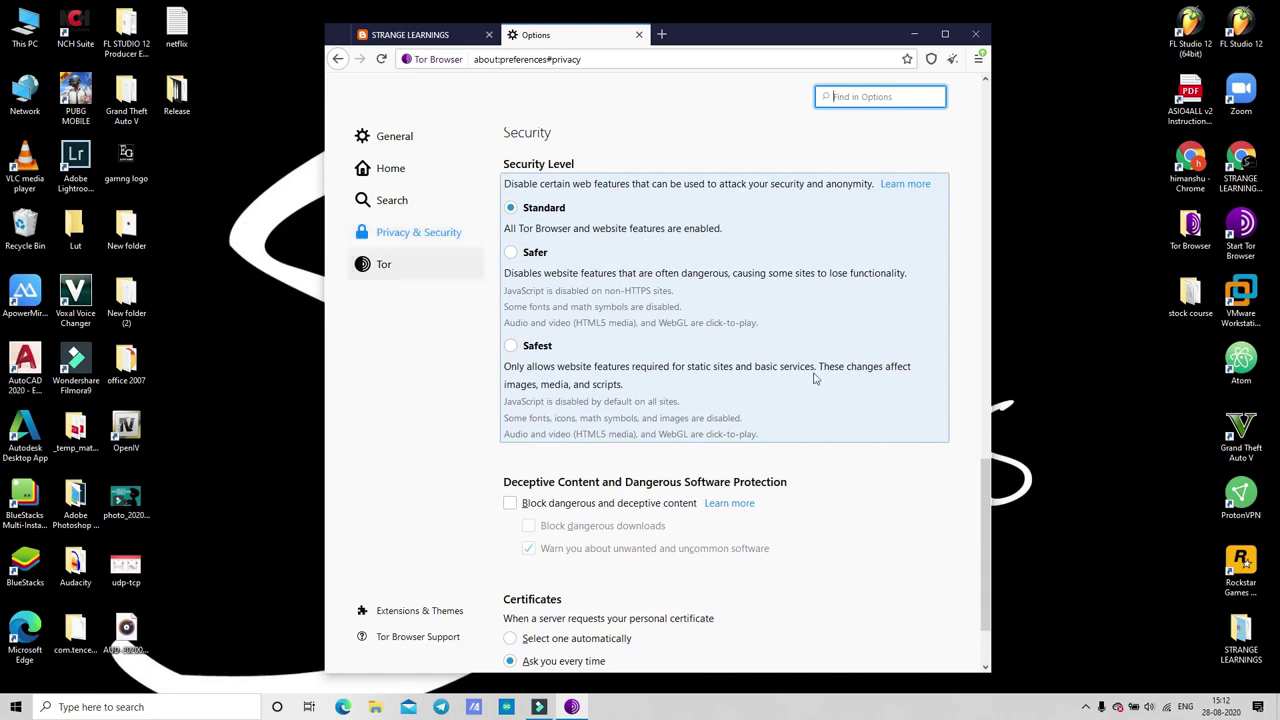
{"action": "scroll", "coordinate": [783, 340], "scroll_direction": "up", "scroll_amount": 10}
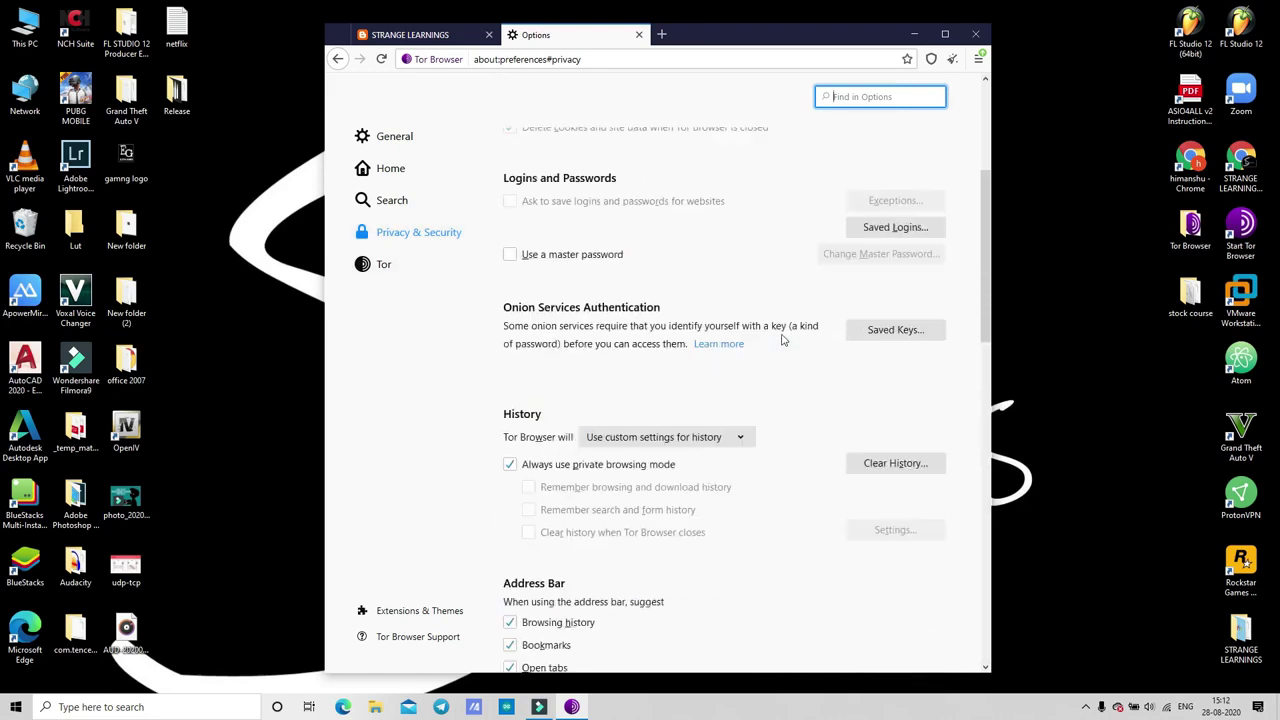
{"action": "scroll", "coordinate": [783, 340], "scroll_direction": "up", "scroll_amount": 5}
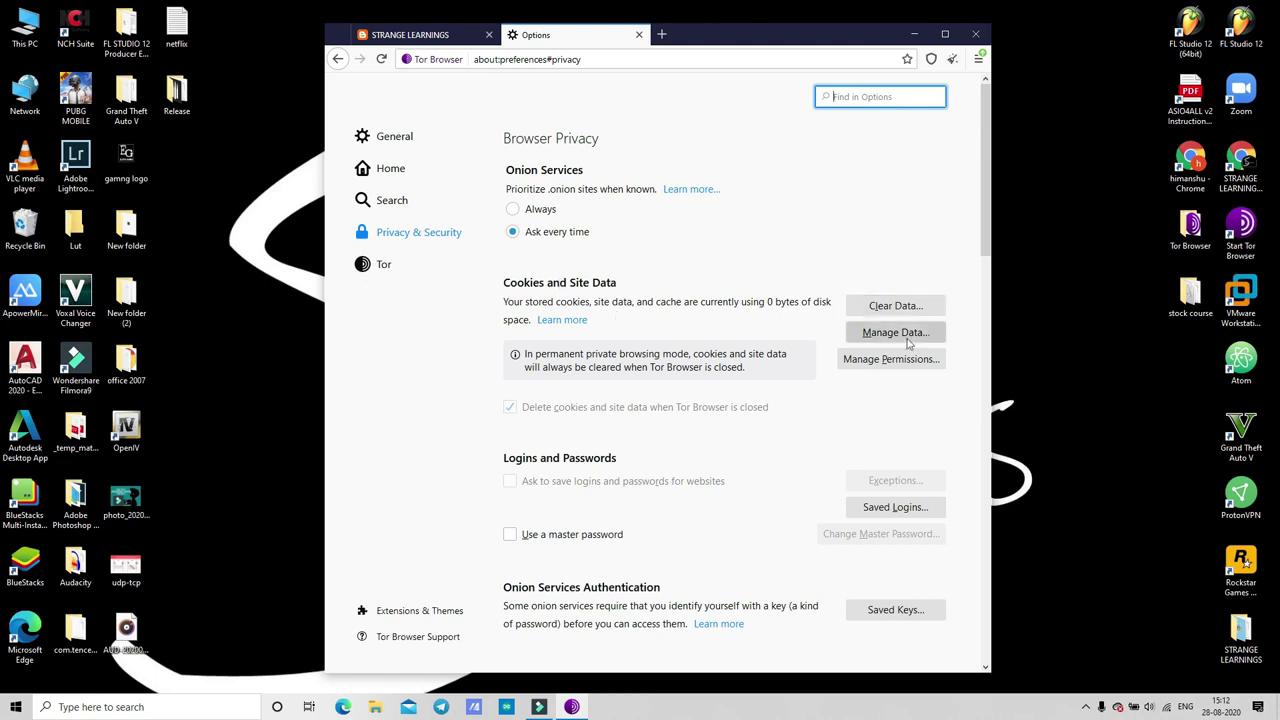
{"action": "scroll", "coordinate": [876, 389], "scroll_direction": "down", "scroll_amount": 5}
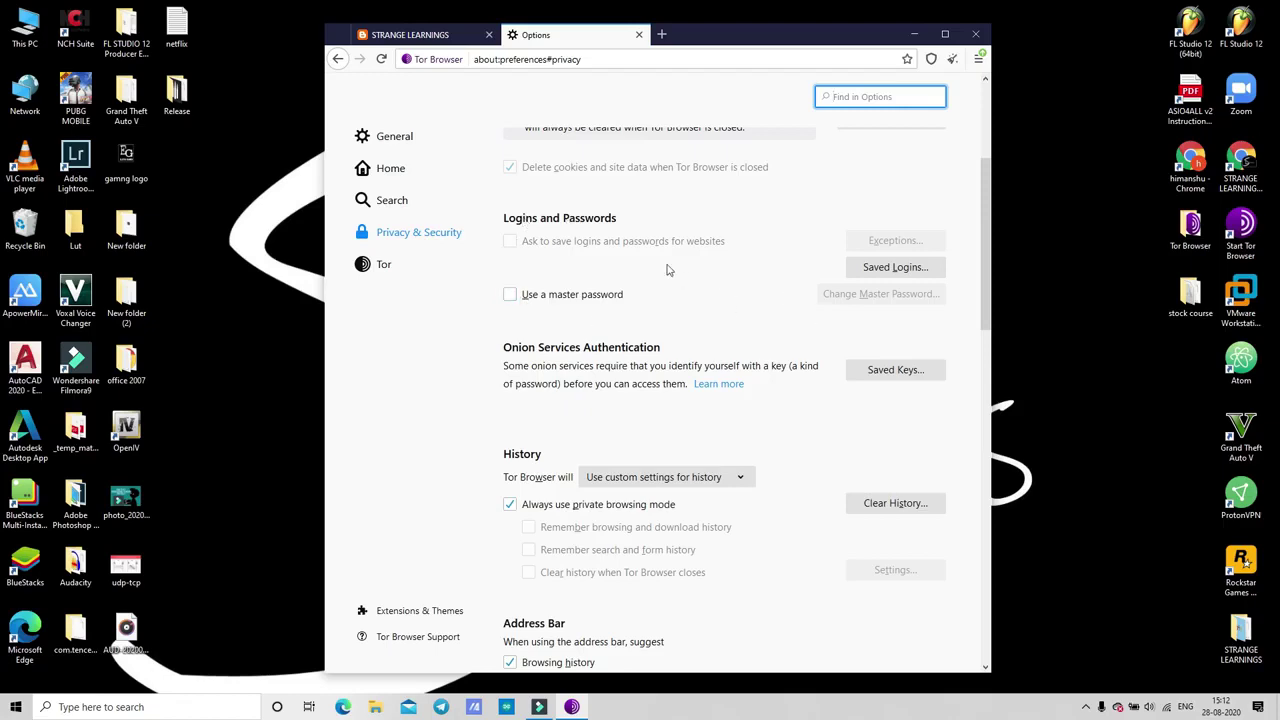
{"action": "scroll", "coordinate": [858, 360], "scroll_direction": "down", "scroll_amount": 2}
{"action": "scroll", "coordinate": [858, 360], "scroll_direction": "down", "scroll_amount": 3}
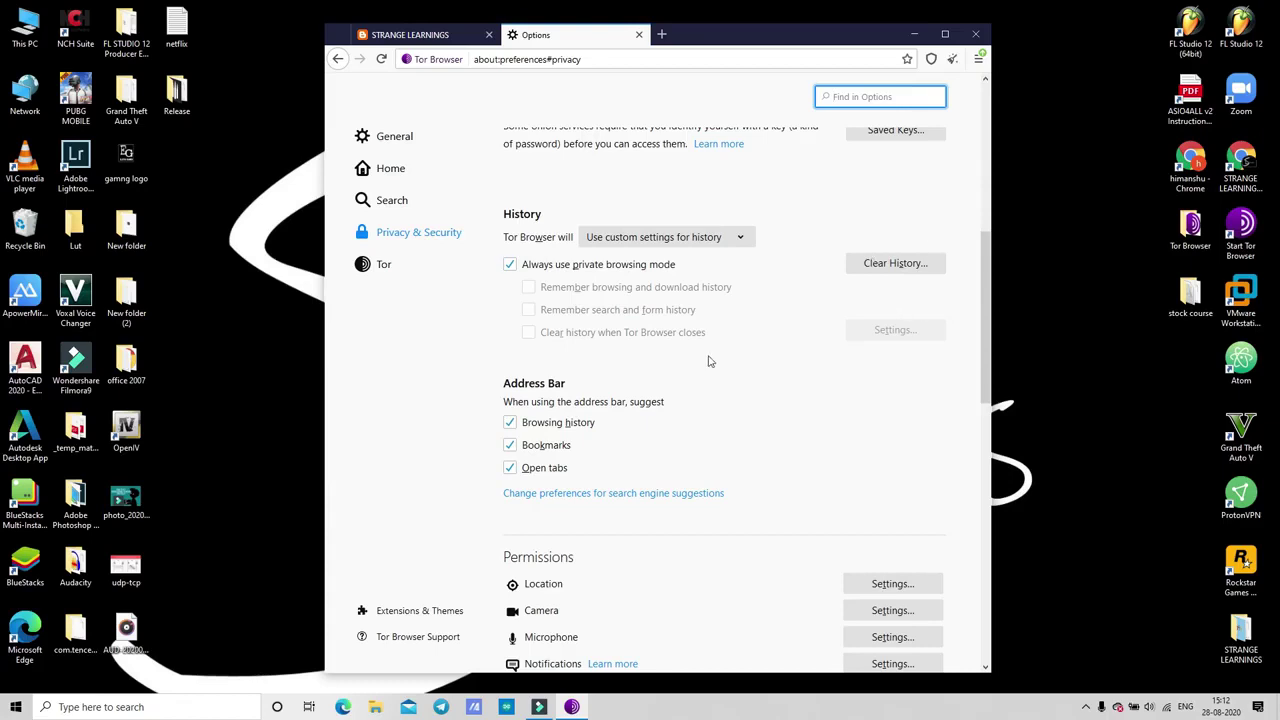
{"action": "scroll", "coordinate": [740, 370], "scroll_direction": "down", "scroll_amount": 5}
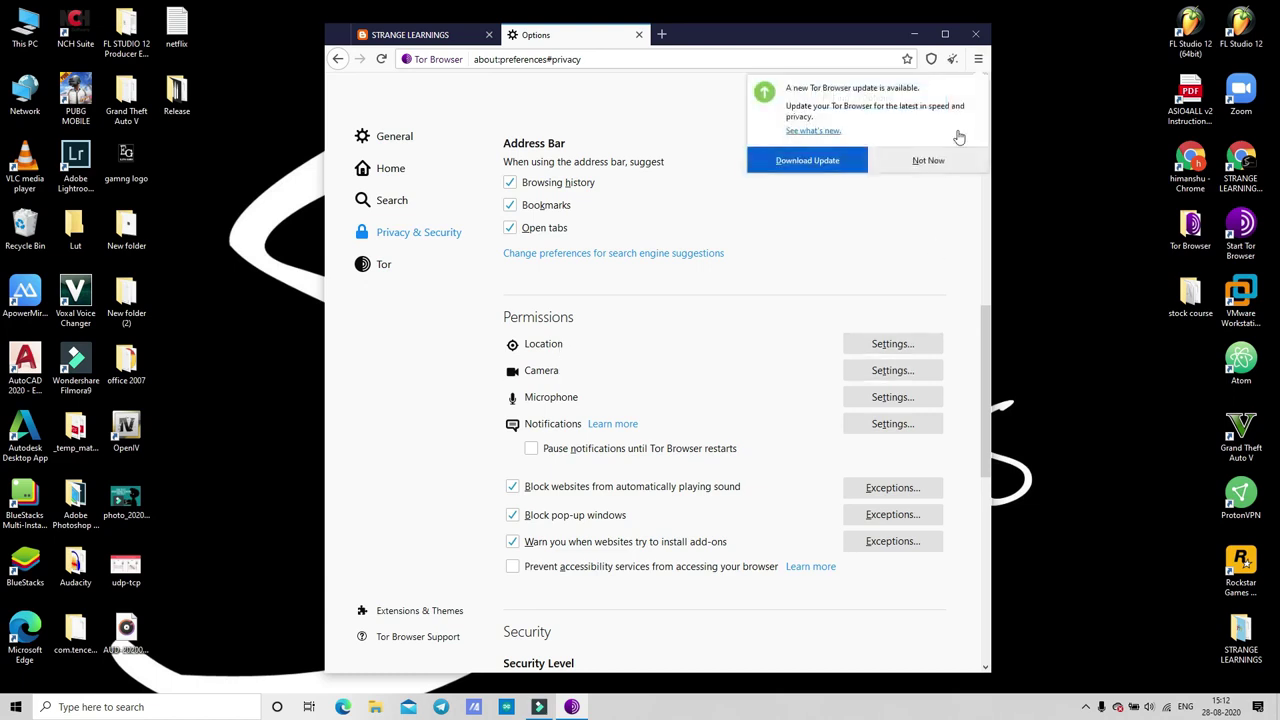
Step: Dismiss the update notice, check the main menu, and scroll to the Security Level section
{"action": "left_click", "coordinate": [926, 162]}
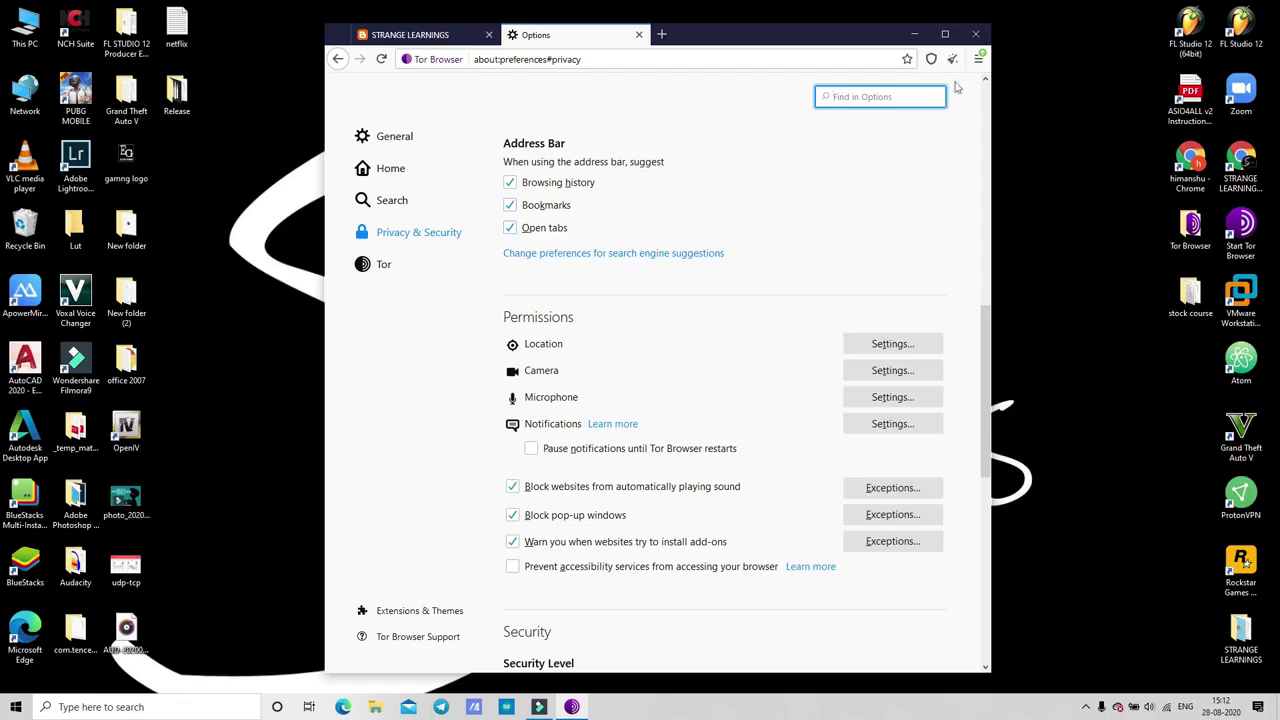
{"action": "left_click", "coordinate": [978, 59]}
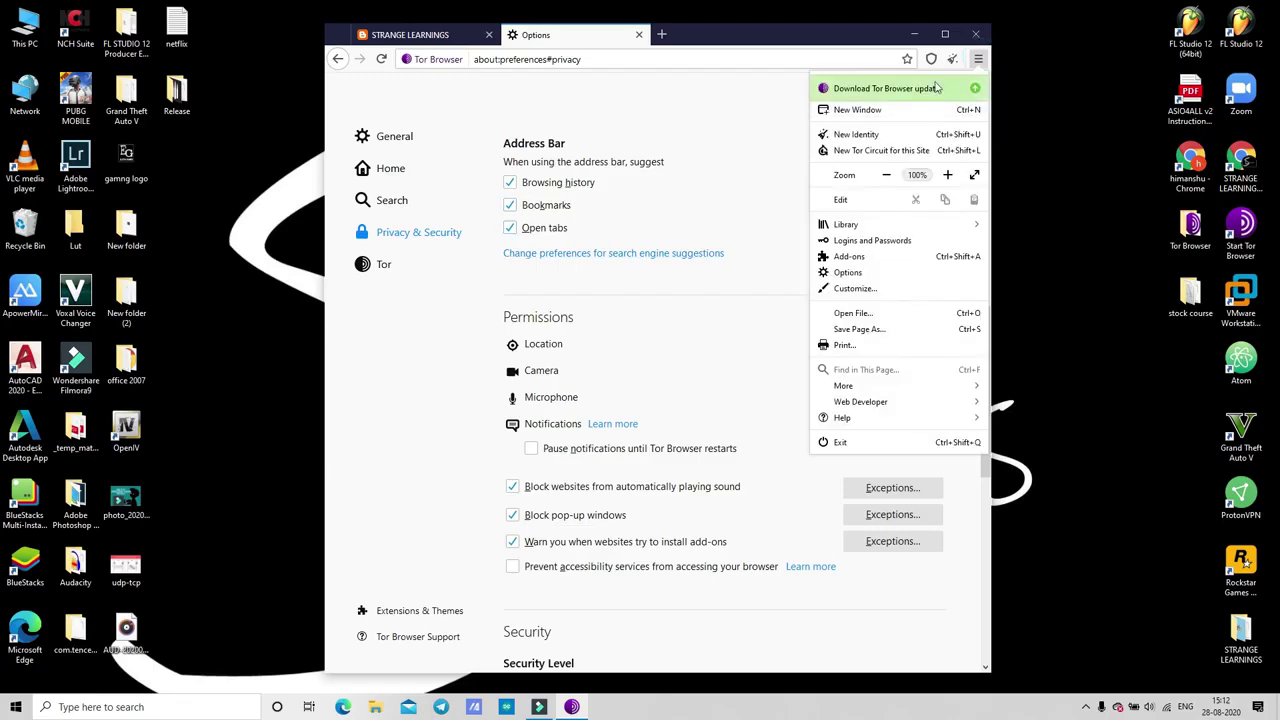
{"action": "left_click", "coordinate": [981, 62]}
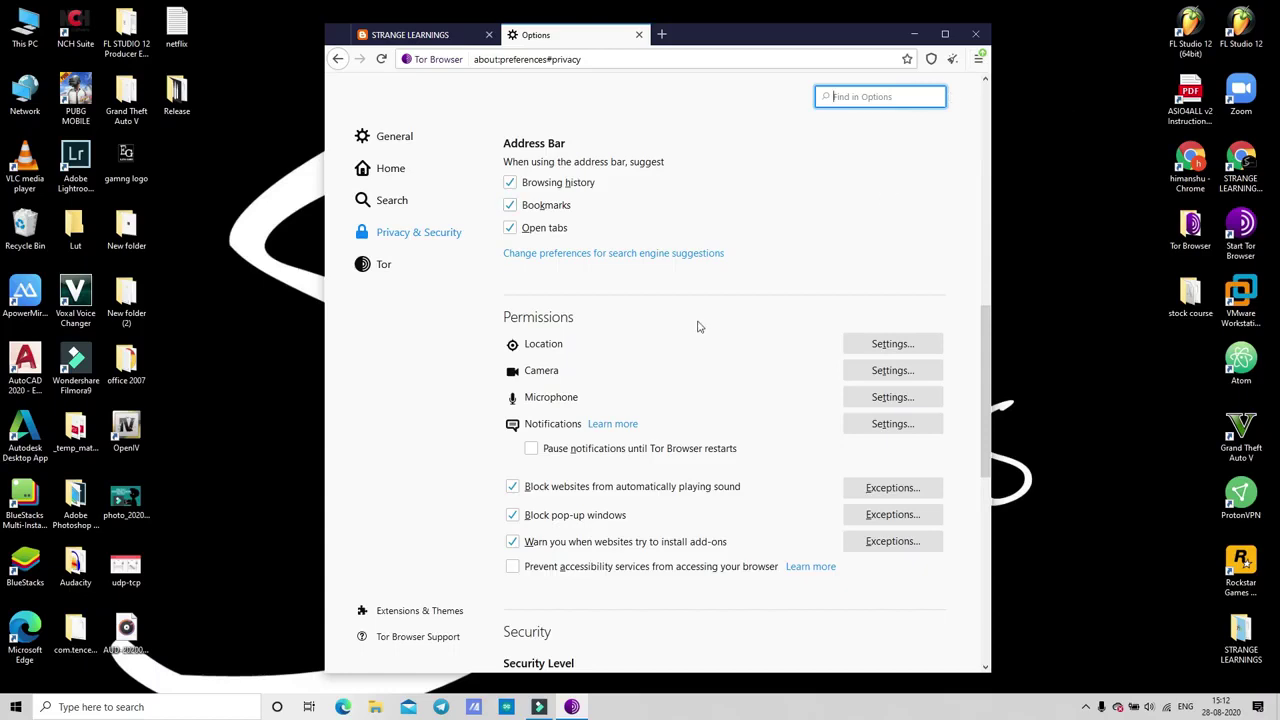
{"action": "scroll", "coordinate": [669, 332], "scroll_direction": "down", "scroll_amount": 5}
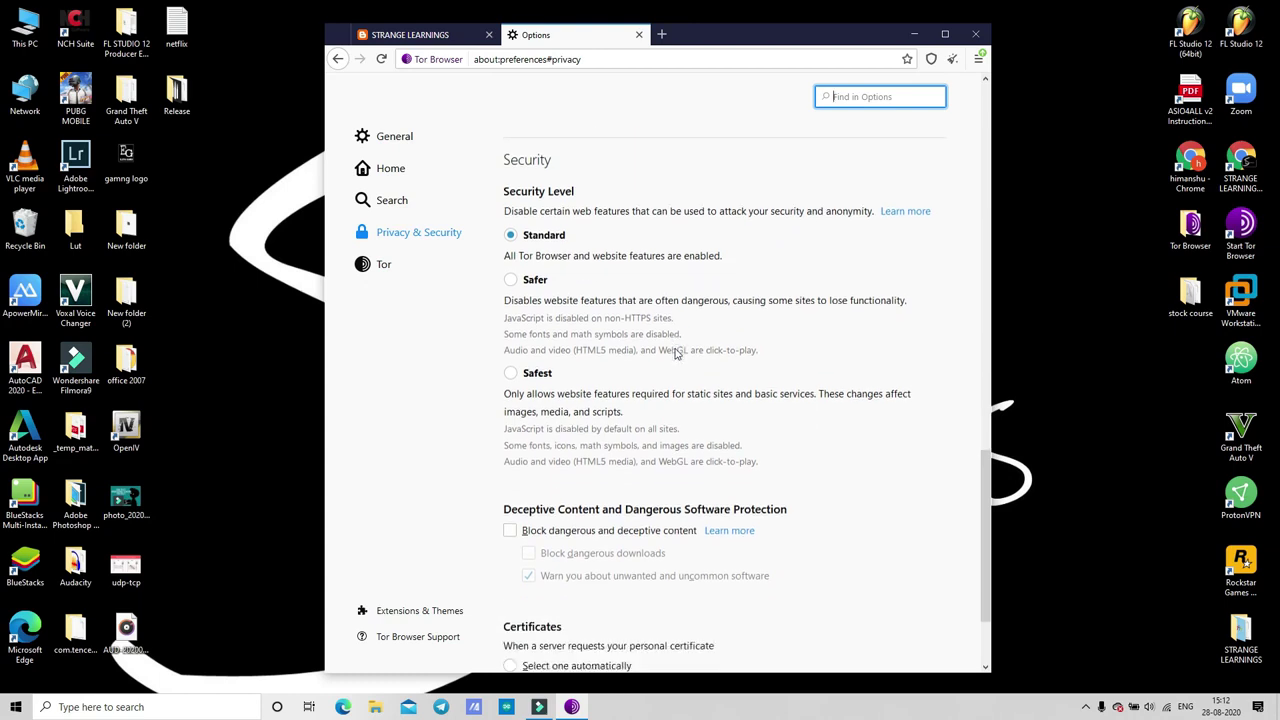
{"action": "scroll", "coordinate": [675, 354], "scroll_direction": "down", "scroll_amount": 2}
{"action": "scroll", "coordinate": [600, 250], "scroll_direction": "up", "scroll_amount": 2}
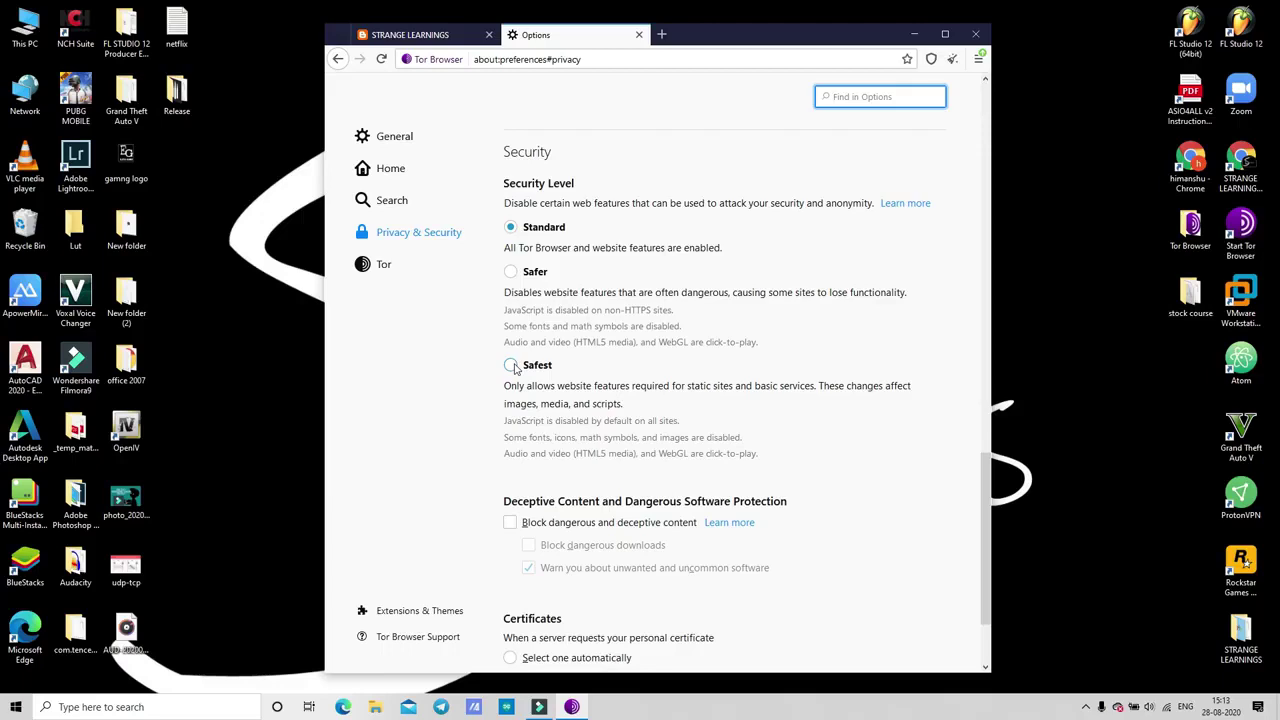
Step: Select the Safest security level, disabling JavaScript on all sites by default
{"action": "left_click", "coordinate": [510, 366]}
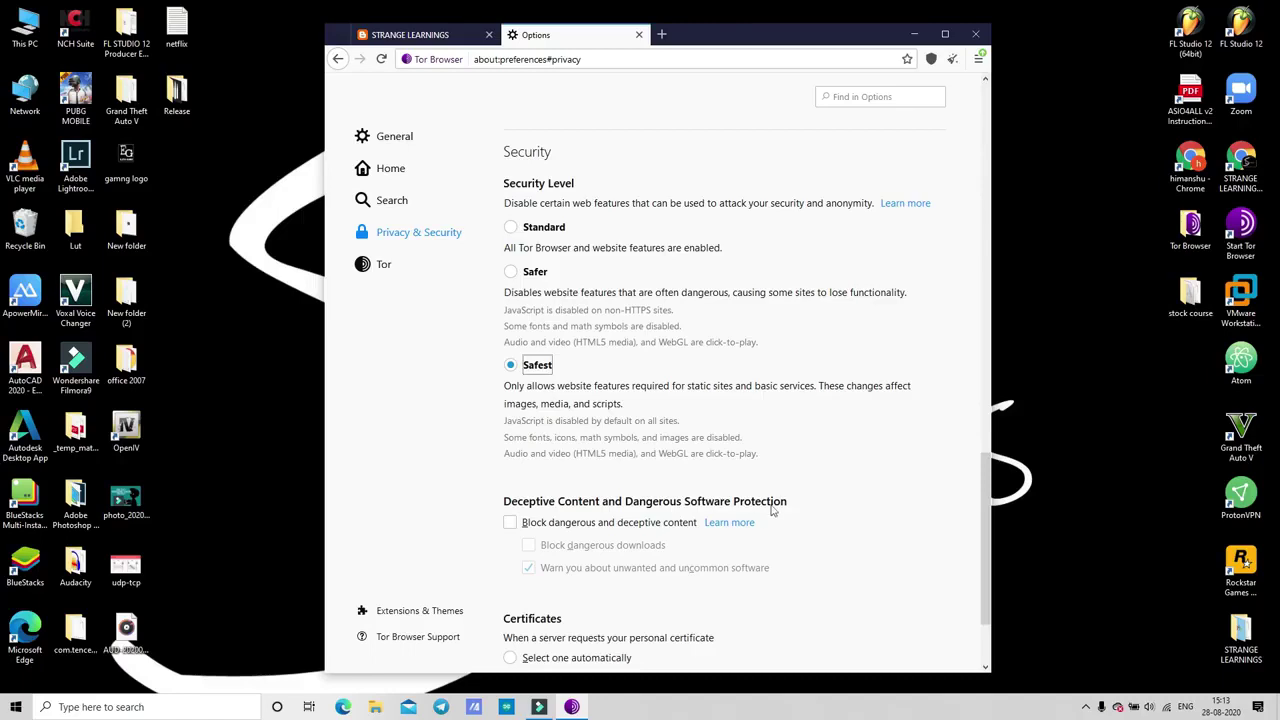
{"action": "scroll", "coordinate": [737, 590], "scroll_direction": "down", "scroll_amount": 2}
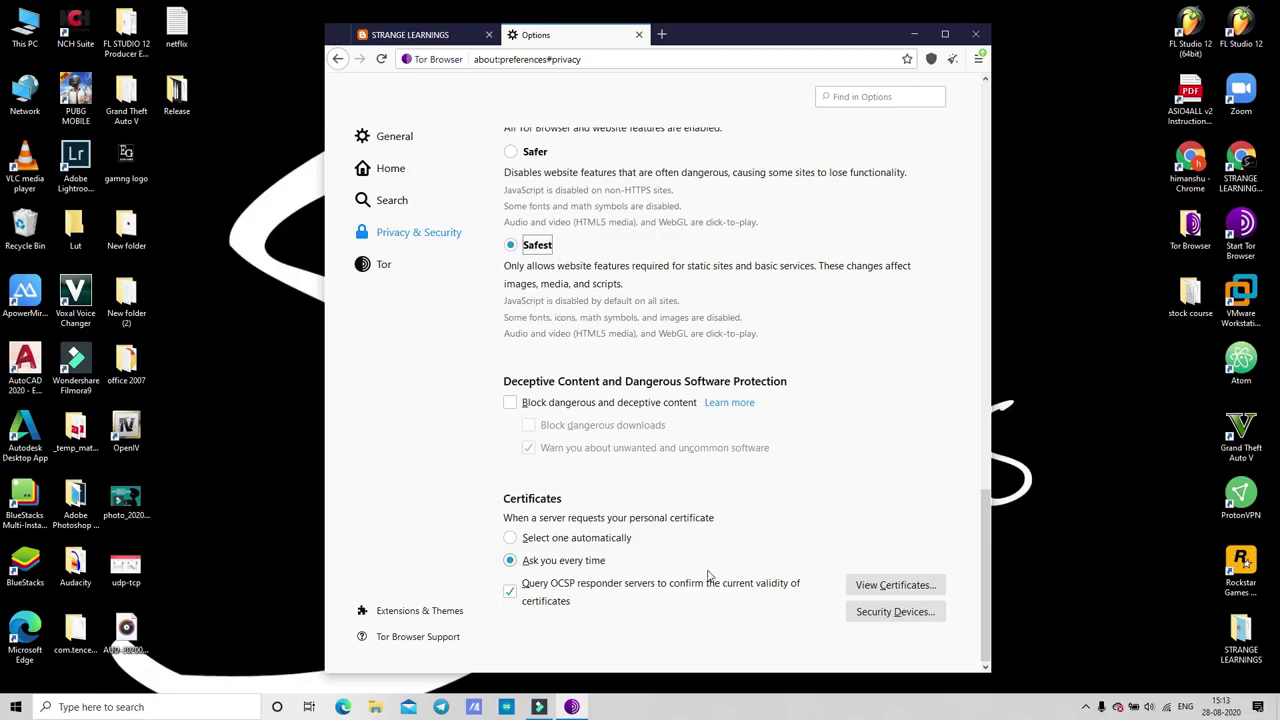
{"action": "scroll", "coordinate": [646, 500], "scroll_direction": "up", "scroll_amount": 4}
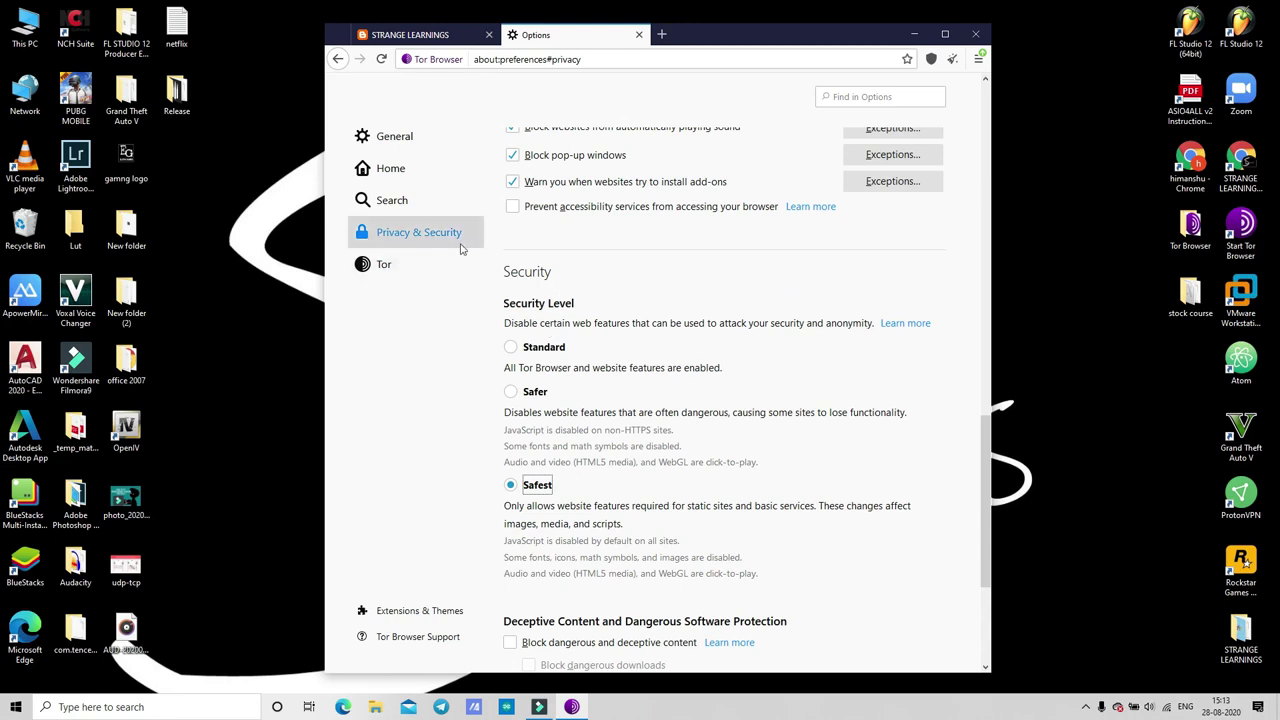
Step: Enable Use a bridge and request obfs4 bridges from torproject.org, answering the CAPTCHA
{"action": "left_click", "coordinate": [376, 270]}
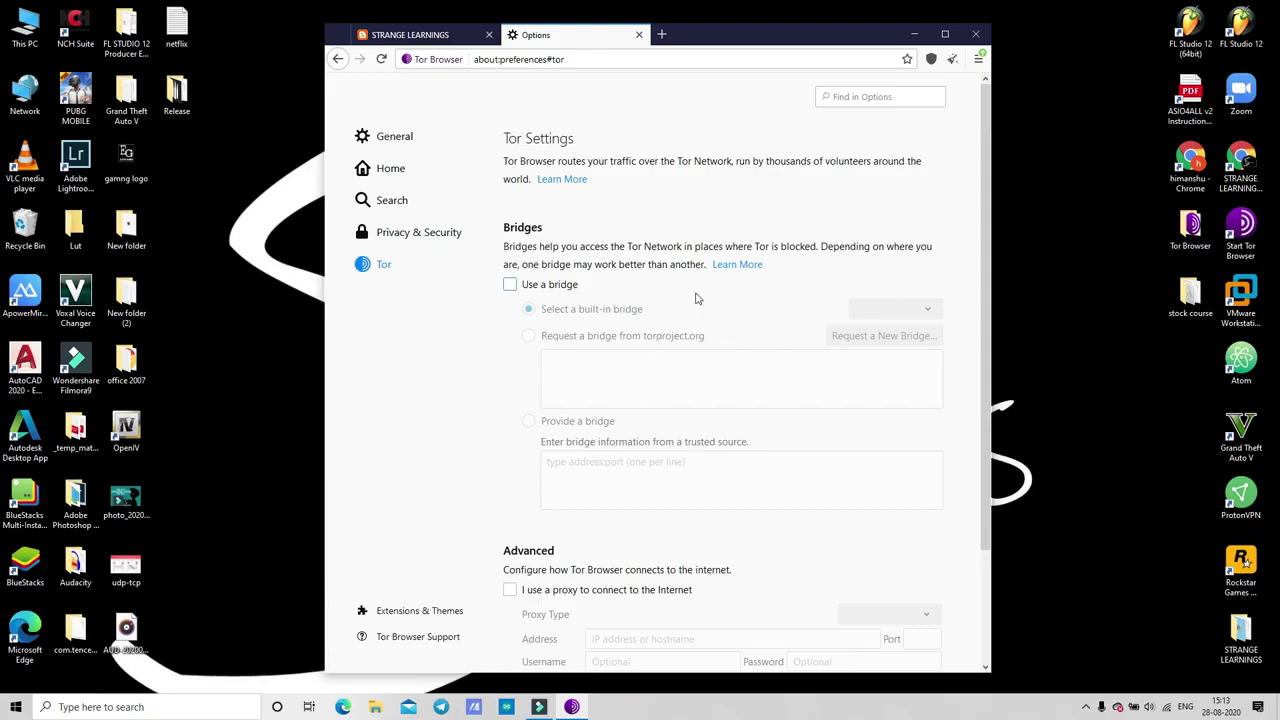
{"action": "left_click", "coordinate": [511, 285]}
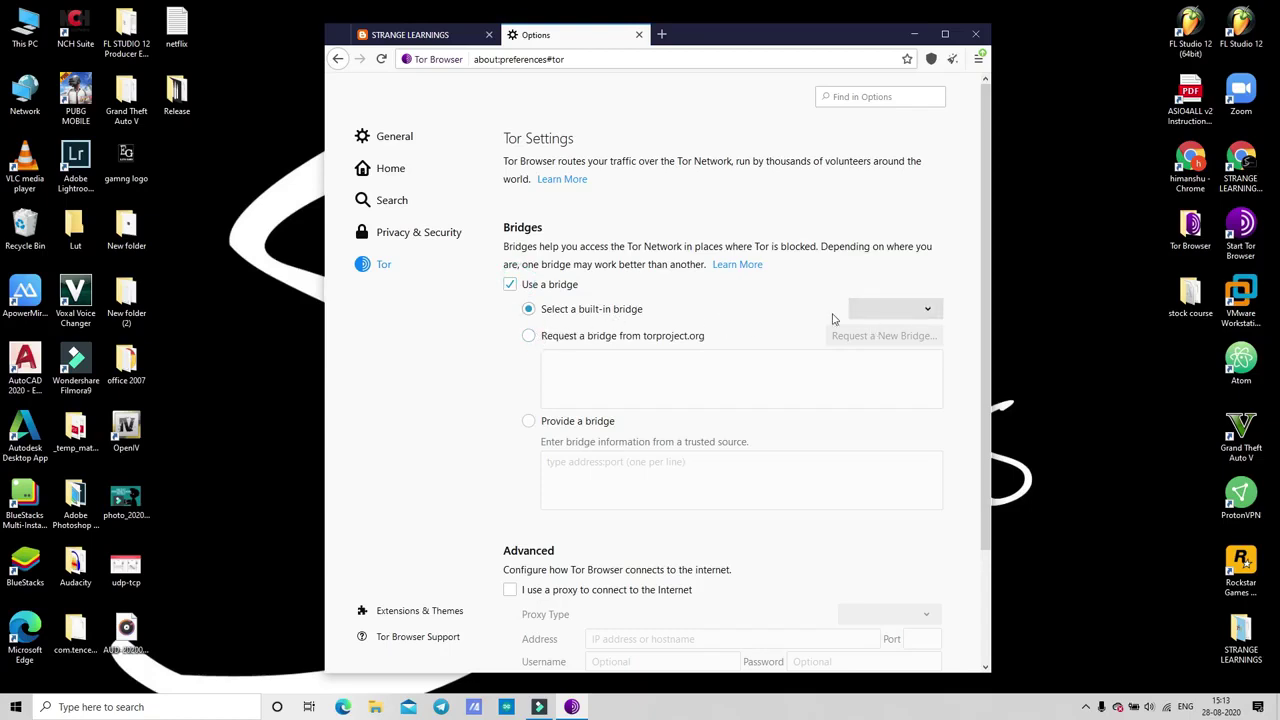
{"action": "left_click", "coordinate": [540, 338]}
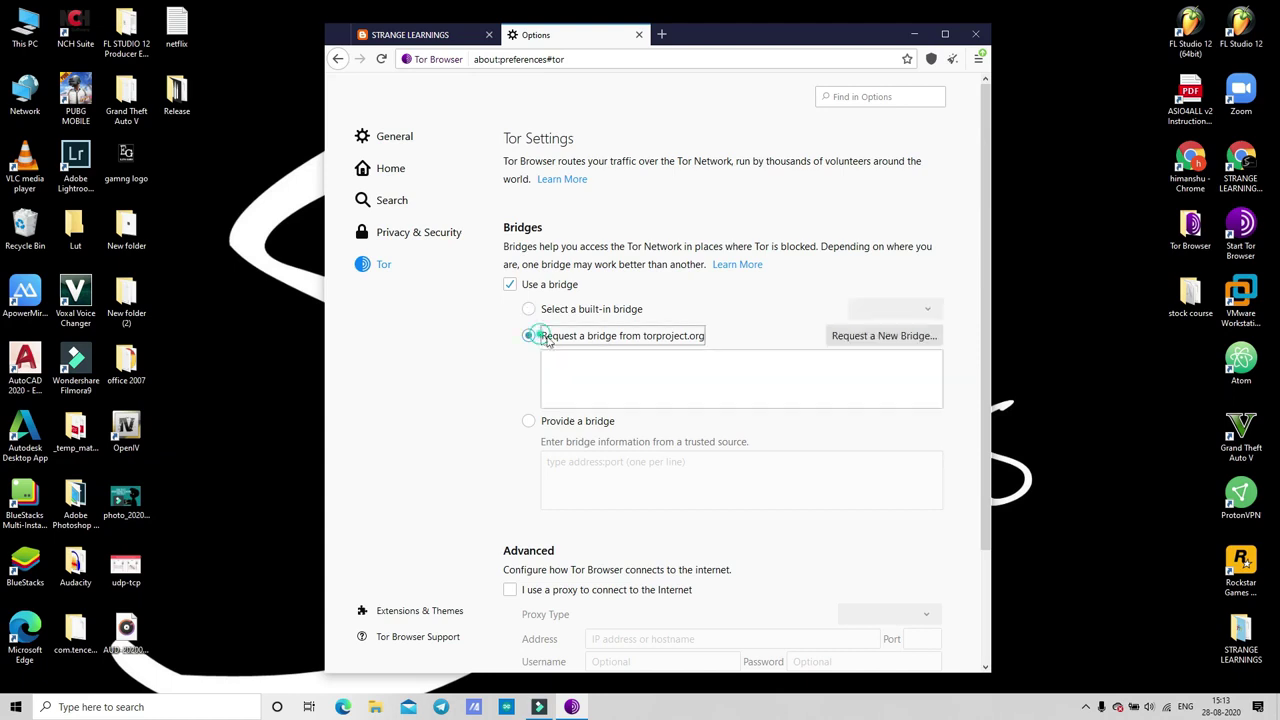
{"action": "scroll", "coordinate": [494, 286], "scroll_direction": "down", "scroll_amount": 2}
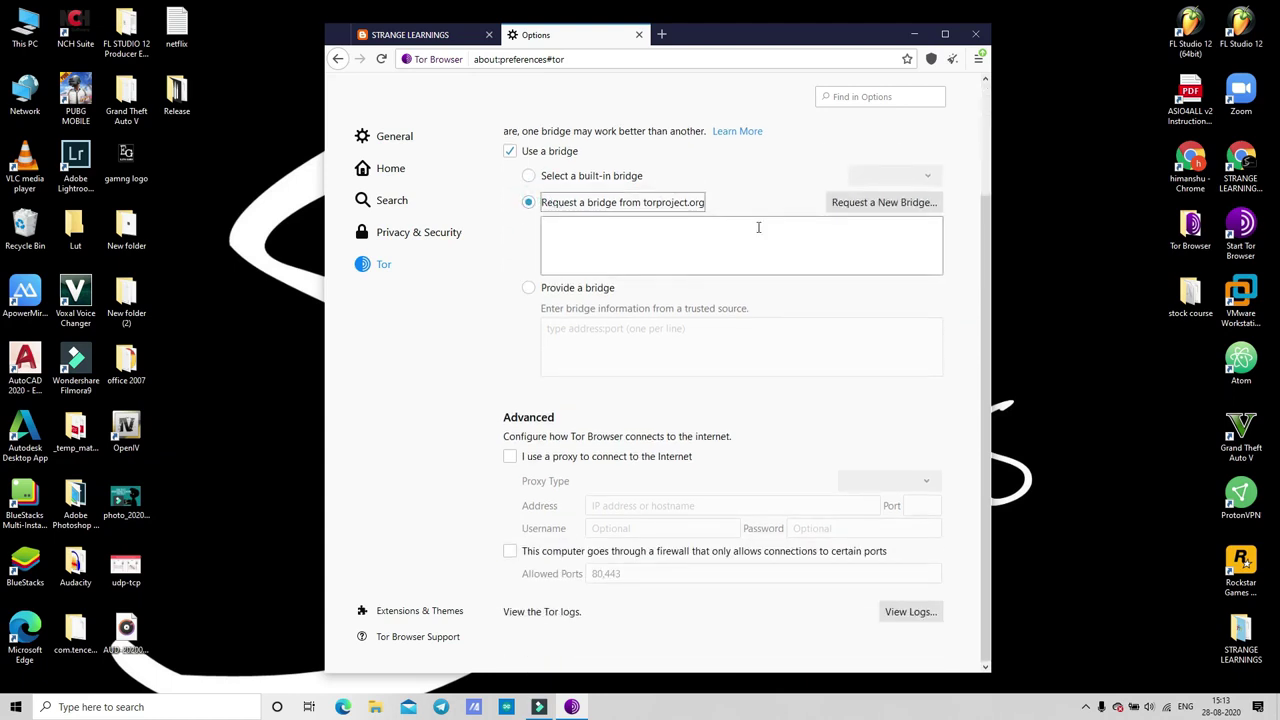
{"action": "left_click", "coordinate": [884, 204]}
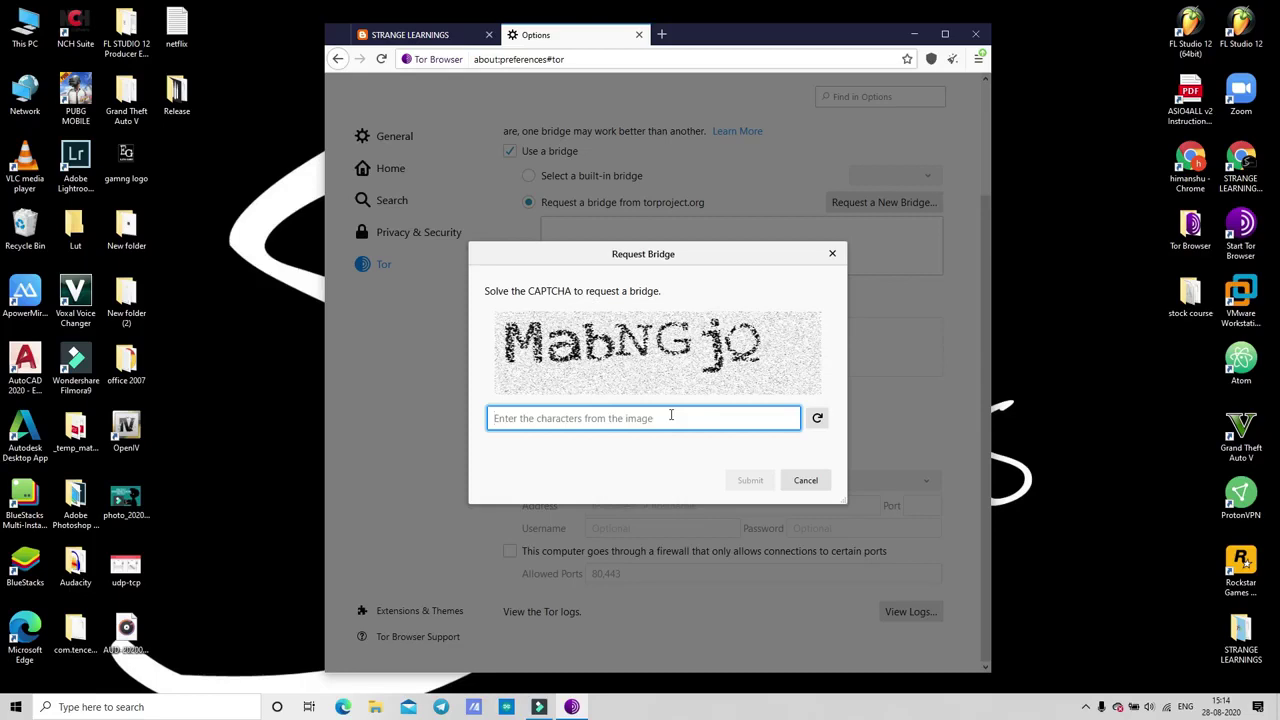
{"action": "type", "text": "MabNGjQ"}
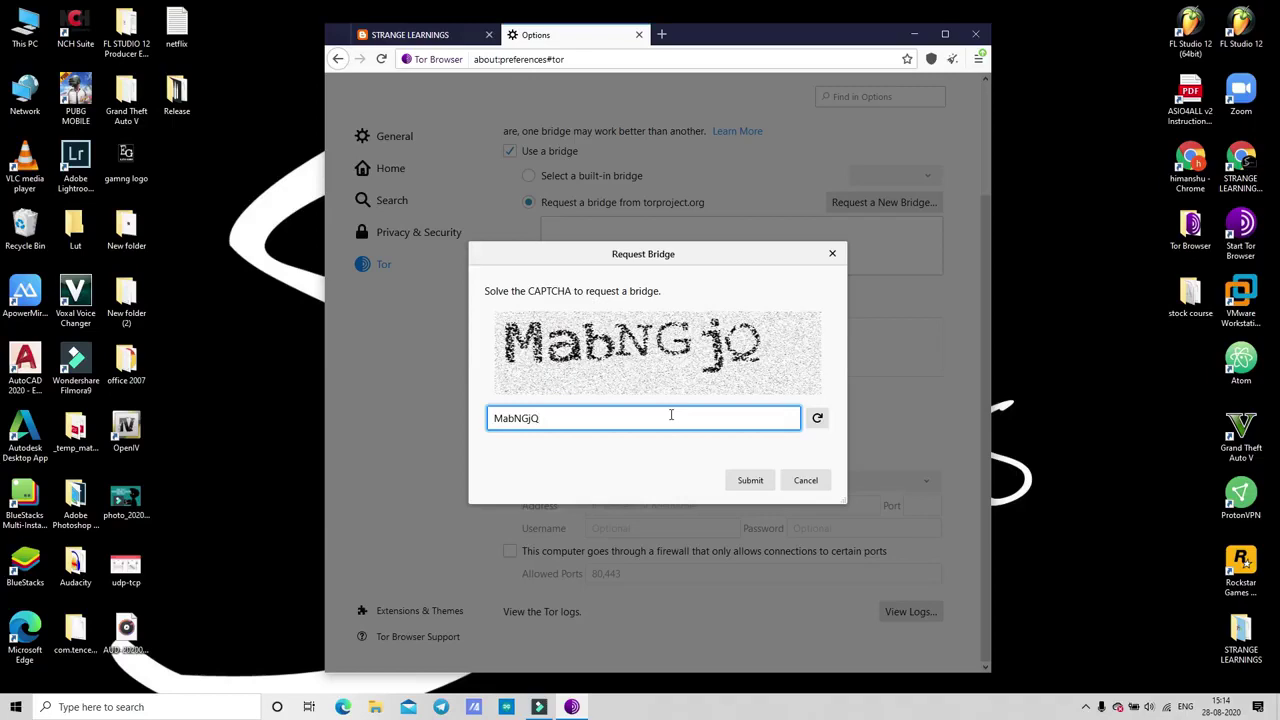
{"action": "key", "text": "Return"}
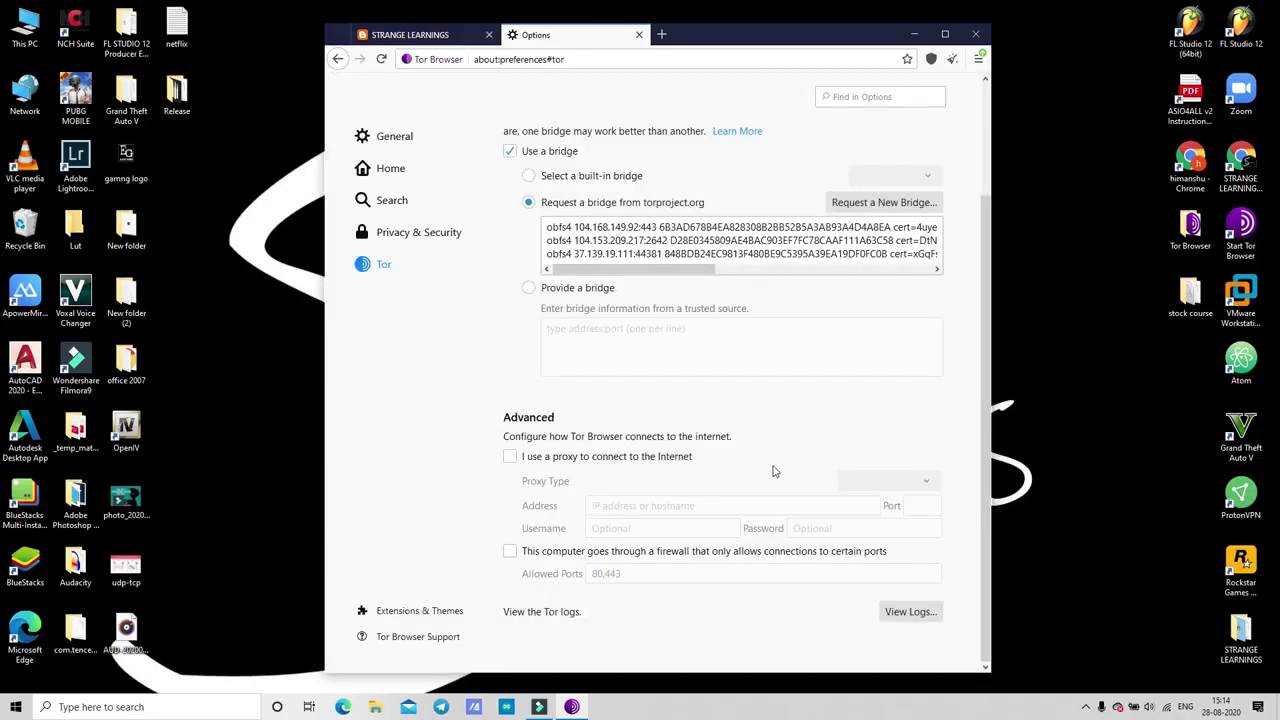
{"action": "scroll", "coordinate": [606, 307], "scroll_direction": "up", "scroll_amount": 2}
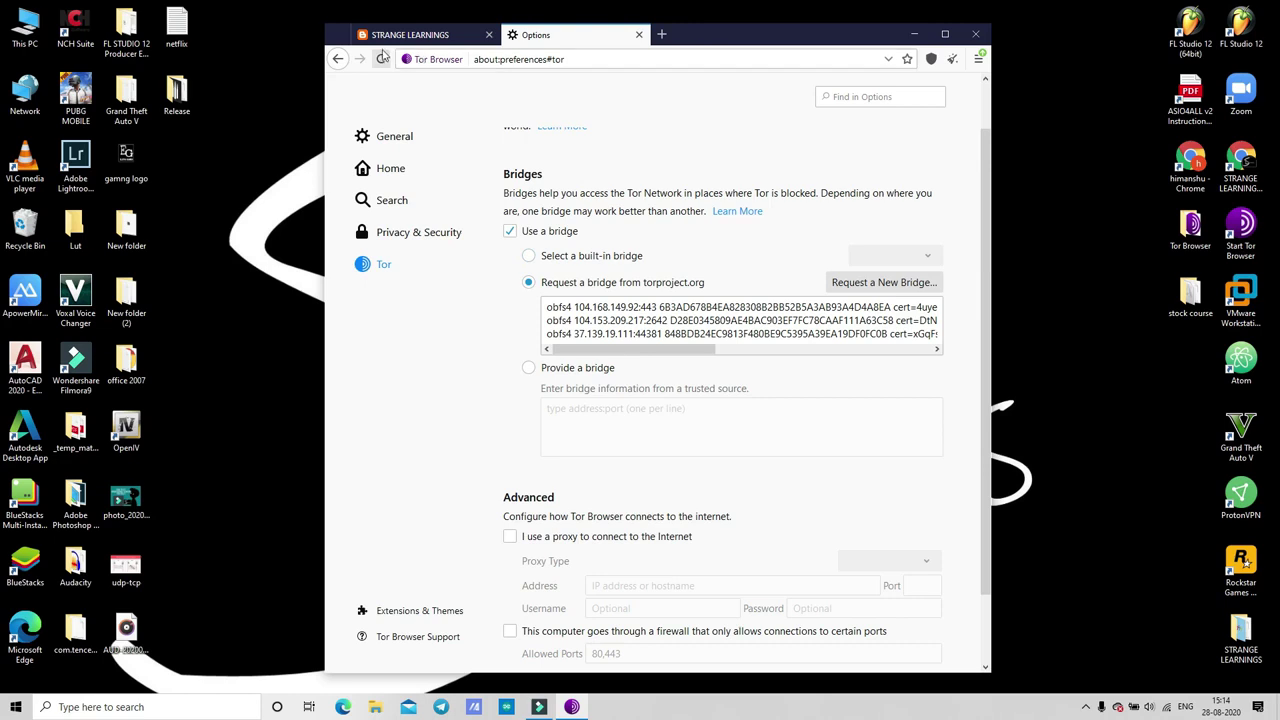
{"action": "left_click", "coordinate": [410, 34]}
{"action": "left_click", "coordinate": [381, 59]}
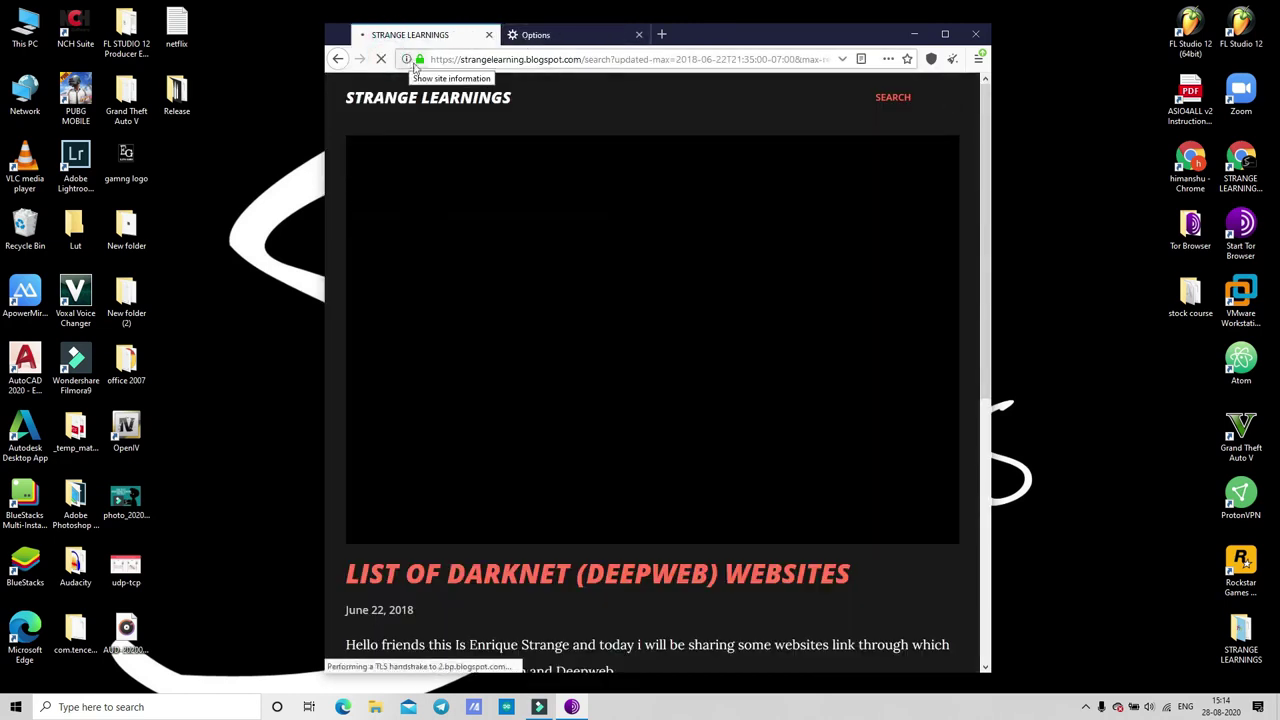
{"action": "left_click", "coordinate": [407, 59]}
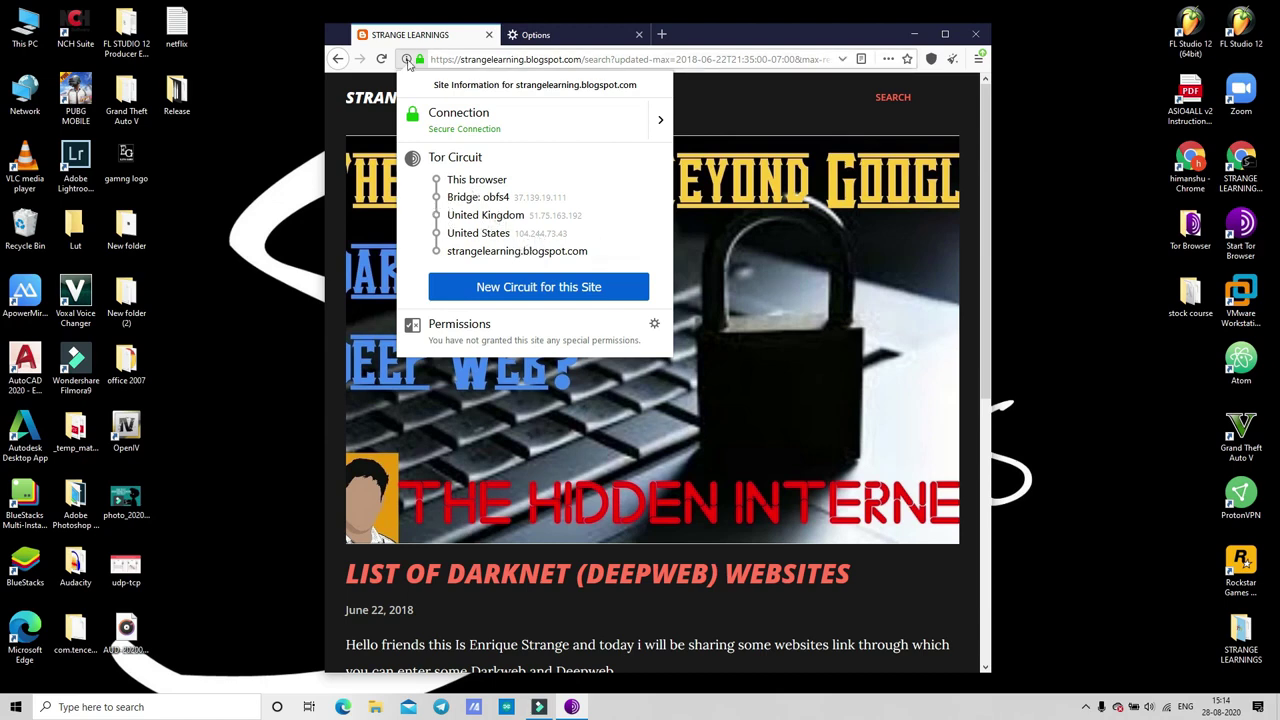
{"action": "left_click", "coordinate": [503, 30]}
{"action": "left_click", "coordinate": [512, 34]}
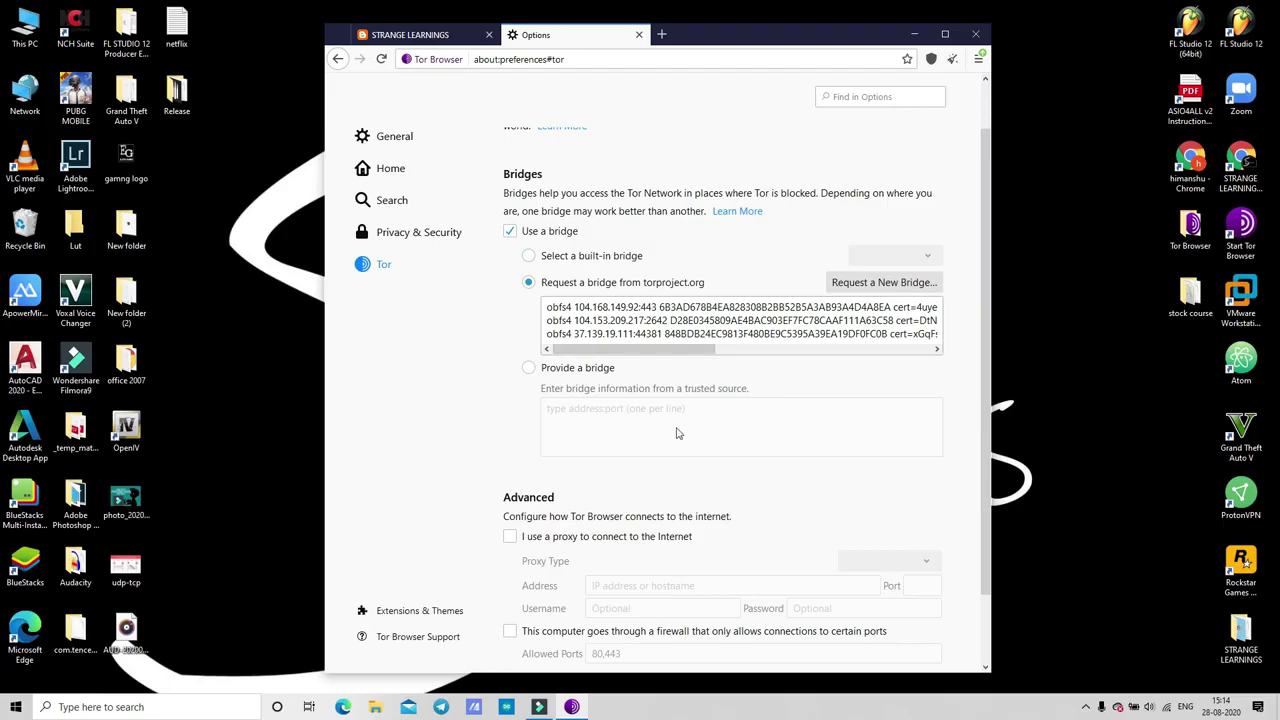
Step: Scroll the Tor settings, glance at the blog page, and return to the settings
{"action": "scroll", "coordinate": [680, 430], "scroll_direction": "down", "scroll_amount": 2}
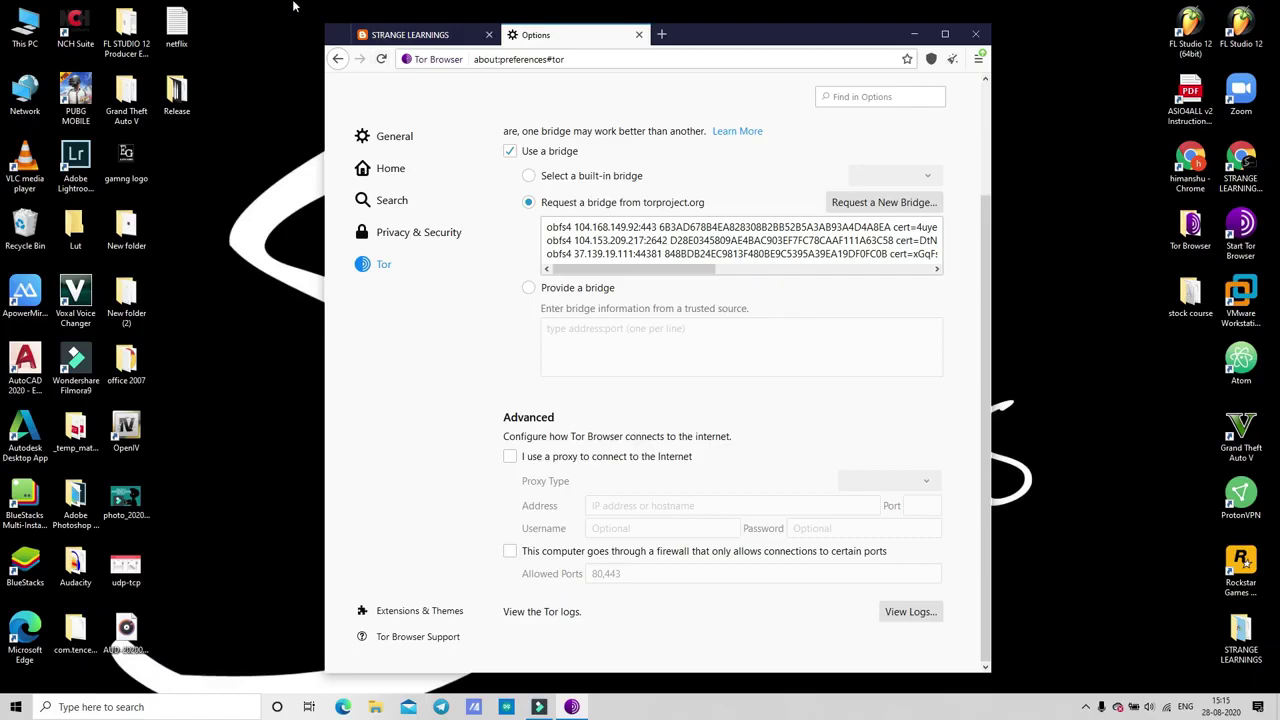
{"action": "left_click", "coordinate": [408, 34]}
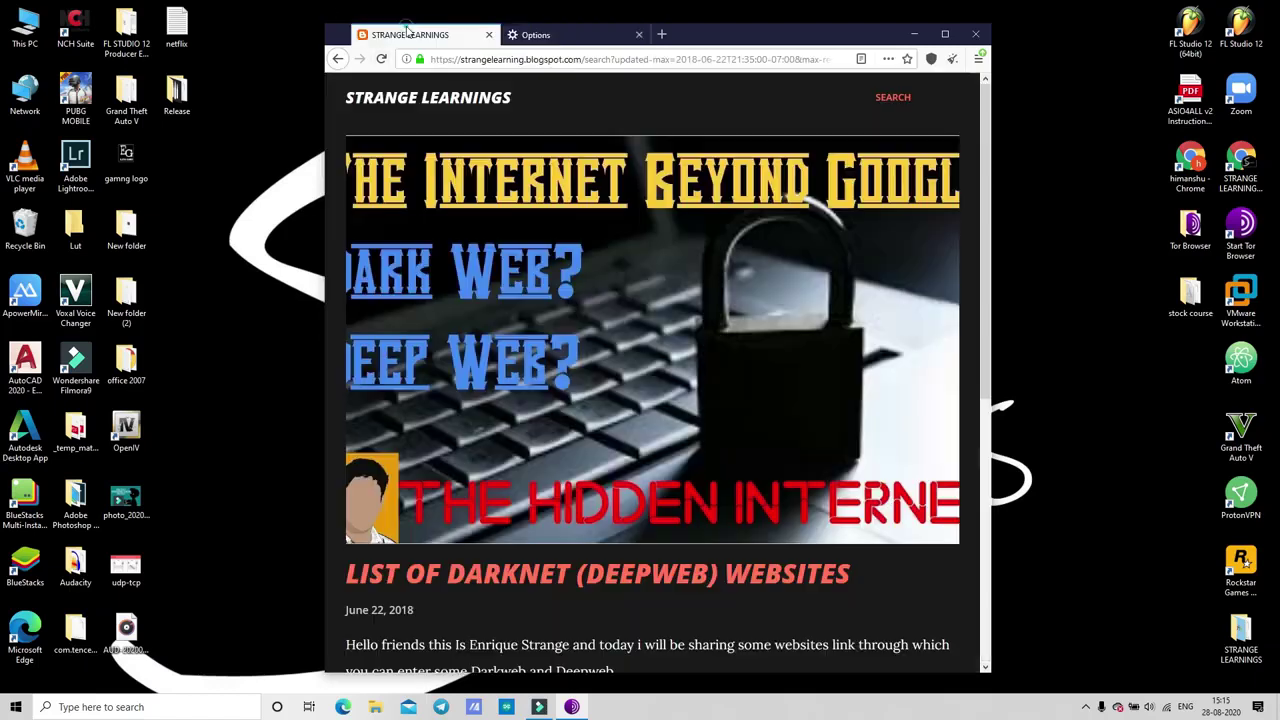
{"action": "left_click", "coordinate": [575, 32]}
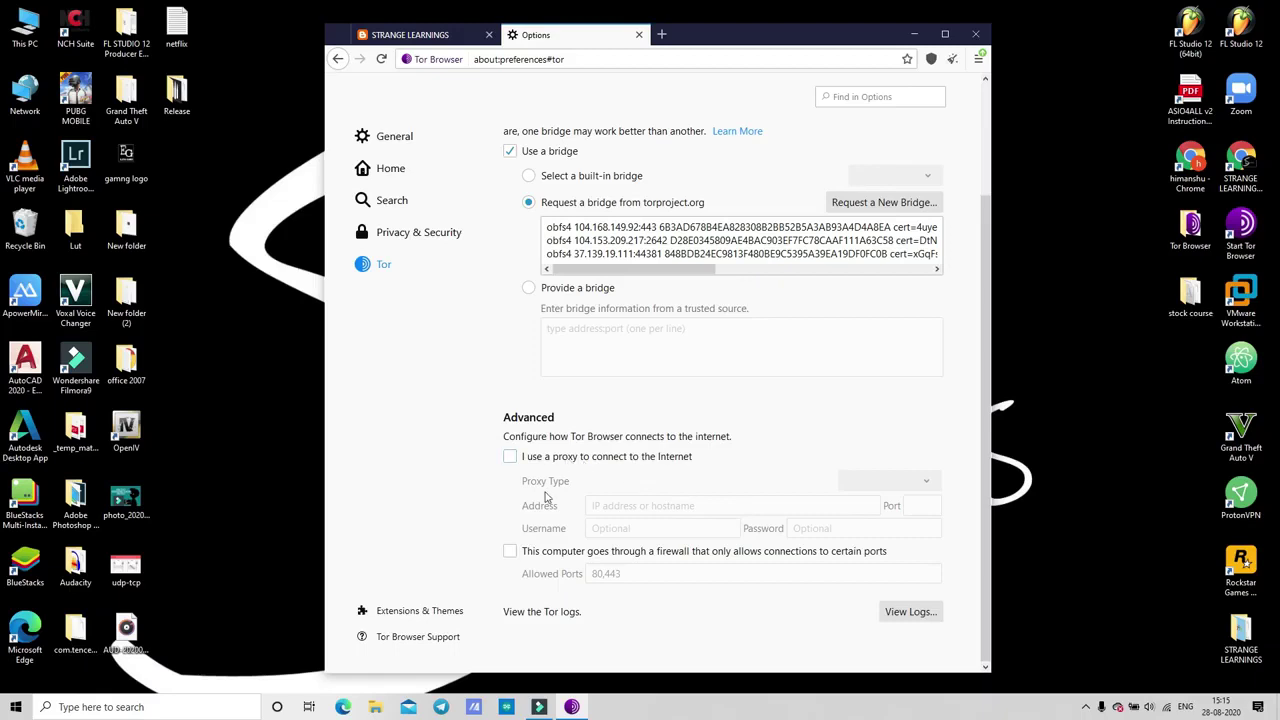
Step: Enable the proxy, choose SOCKS 5, and step through the address, port, username and password fields
{"action": "left_click", "coordinate": [511, 455]}
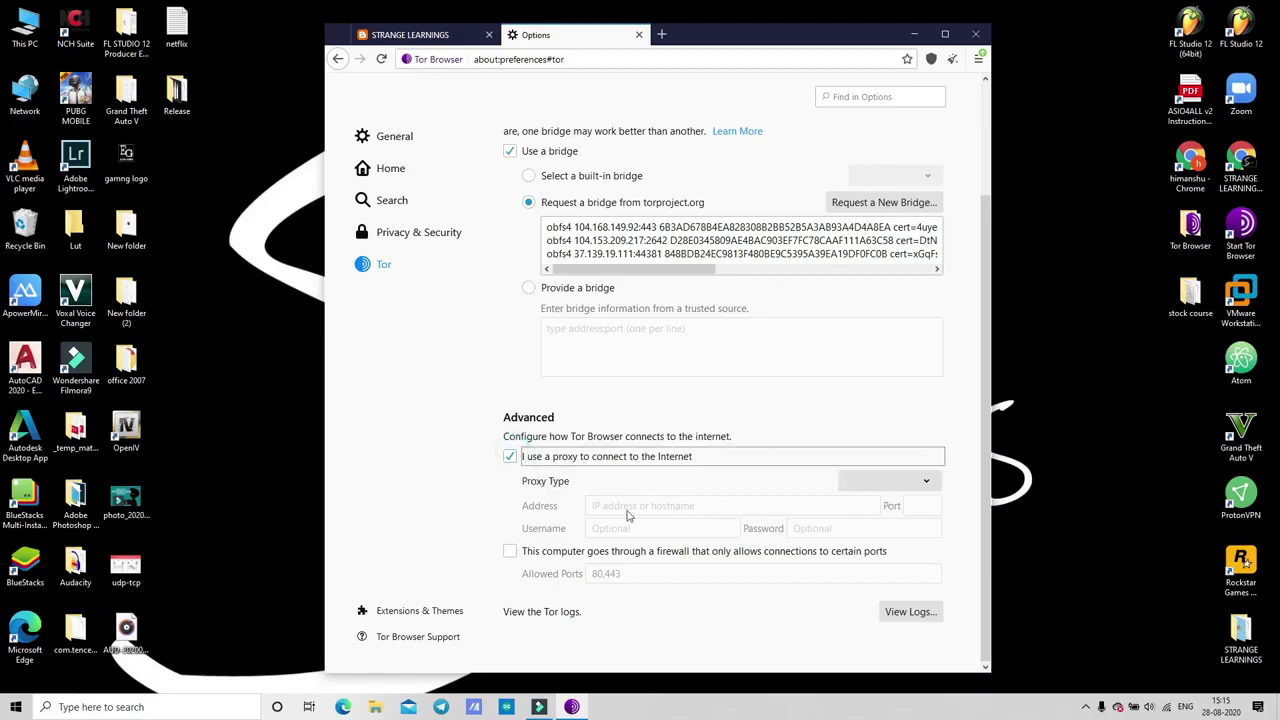
{"action": "left_click", "coordinate": [890, 478]}
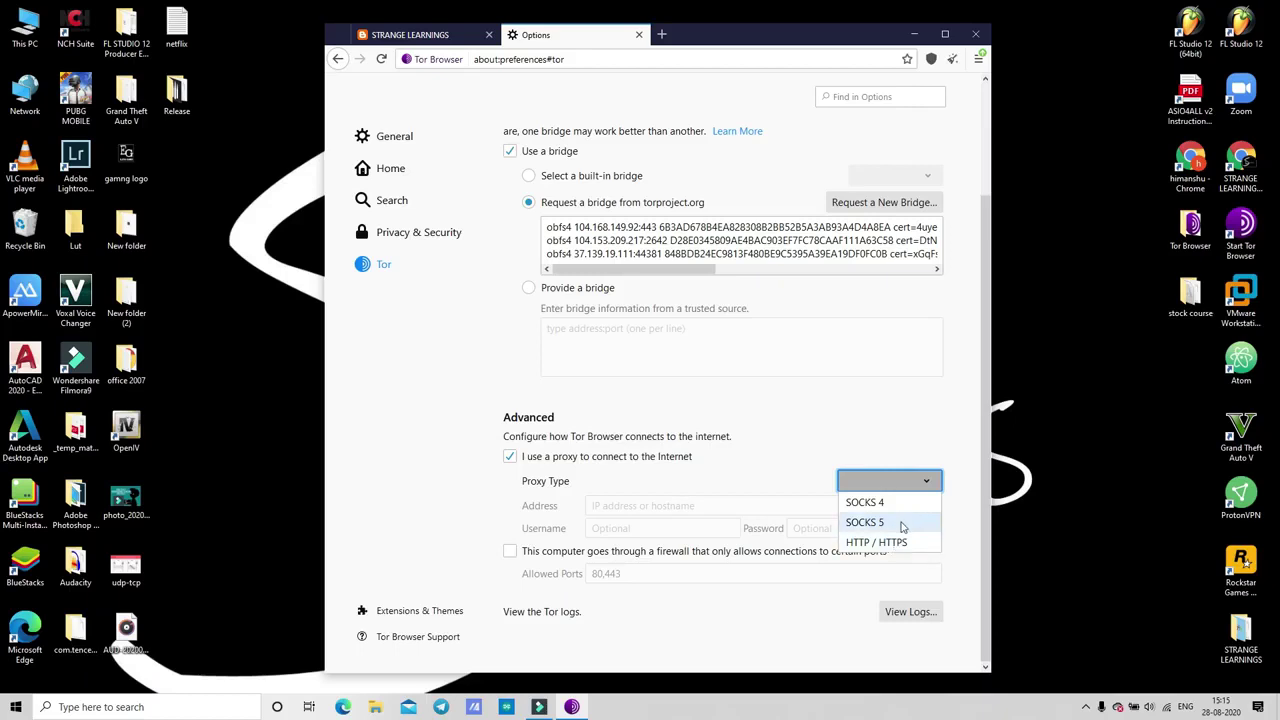
{"action": "left_click", "coordinate": [902, 527]}
{"action": "left_click", "coordinate": [651, 503]}
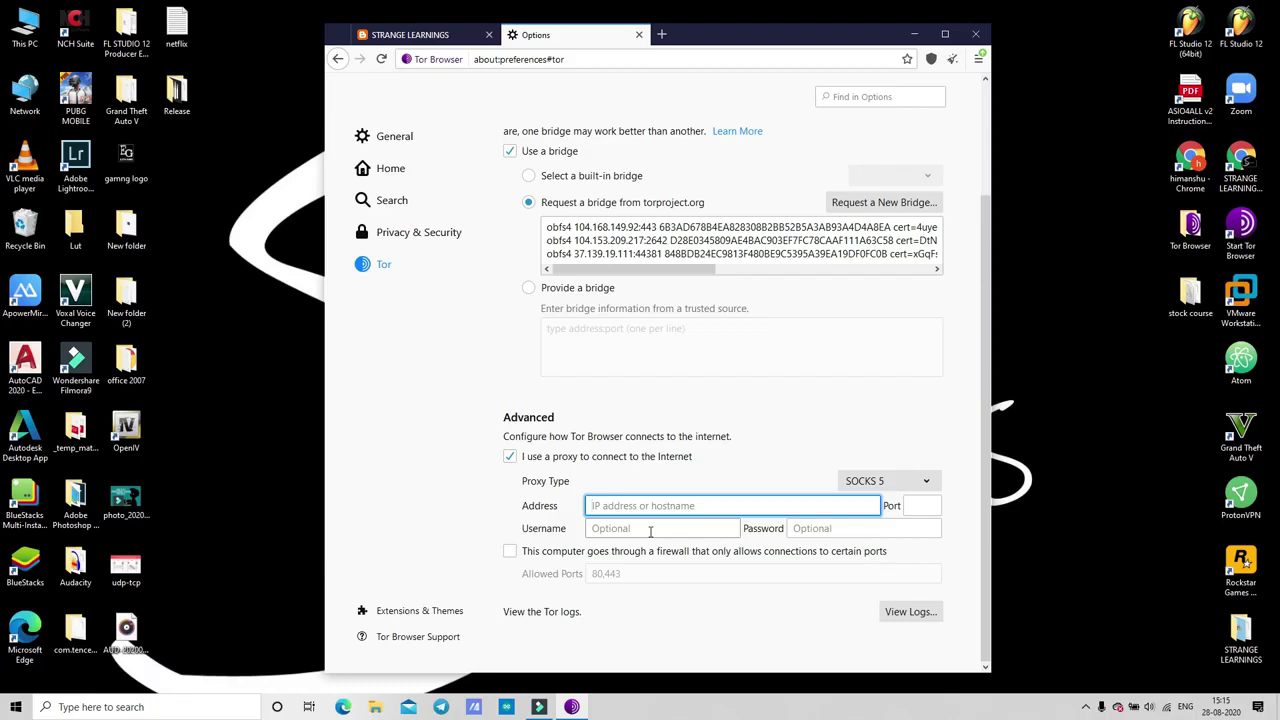
{"action": "left_click", "coordinate": [915, 508]}
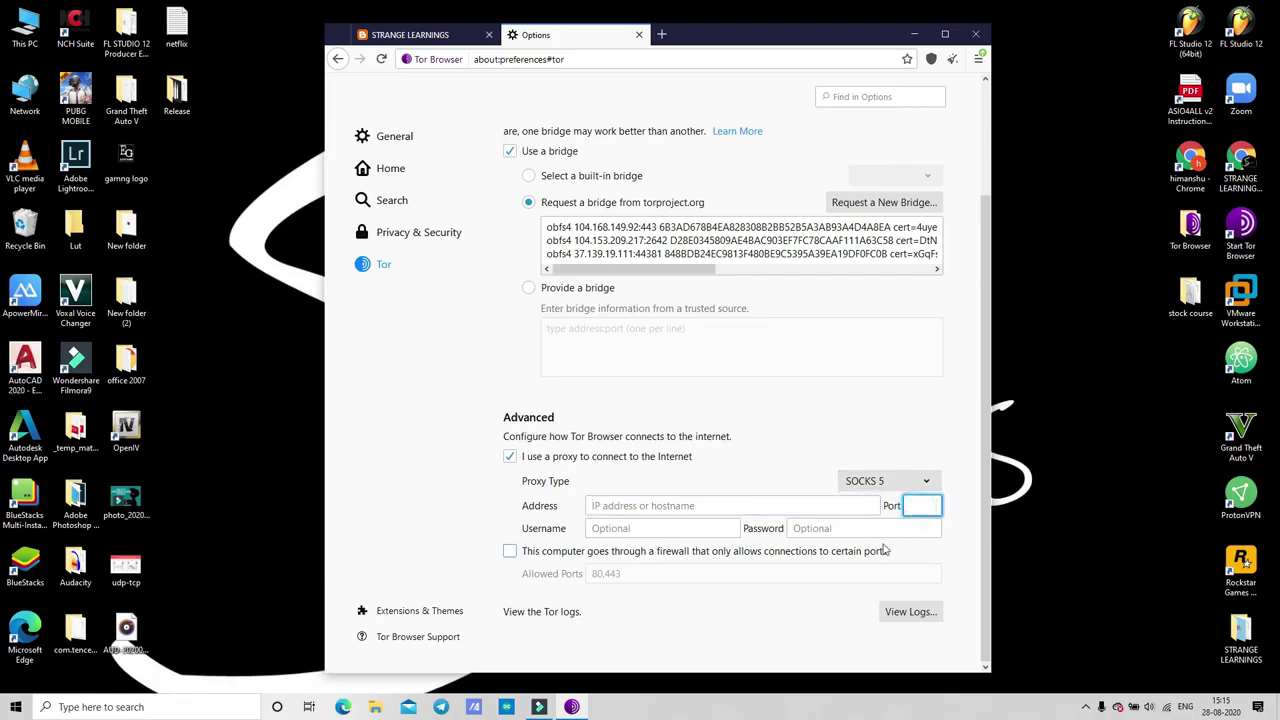
{"action": "left_click", "coordinate": [660, 528]}
{"action": "left_click", "coordinate": [823, 529]}
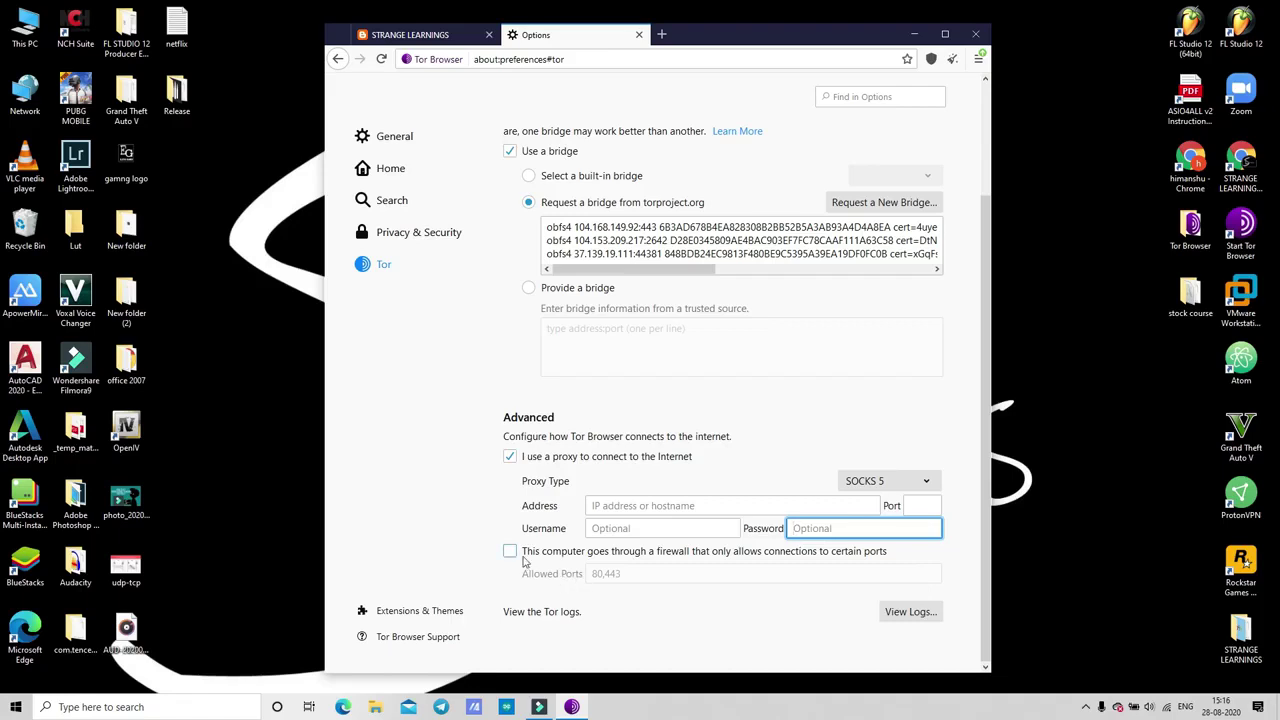
Step: Glance at the blog, then on the Tor settings open and dismiss the proxy Password field's context menu
{"action": "left_click", "coordinate": [422, 38]}
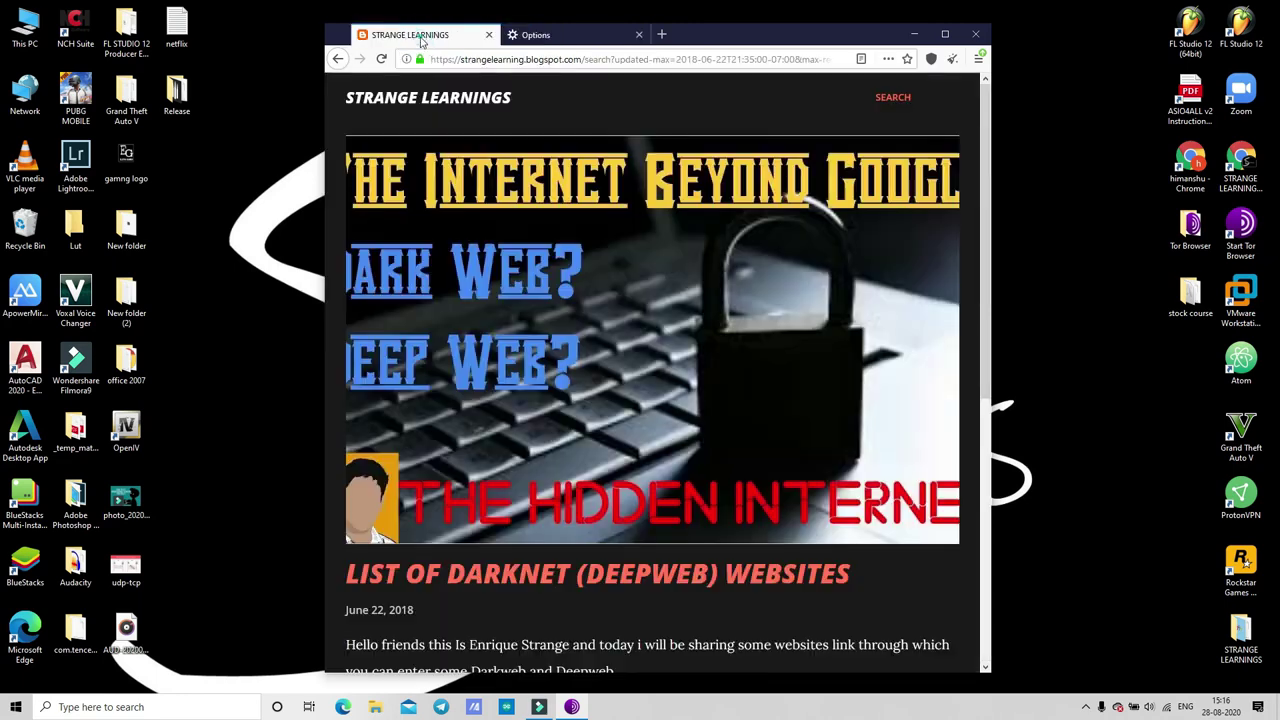
{"action": "left_click", "coordinate": [560, 36]}
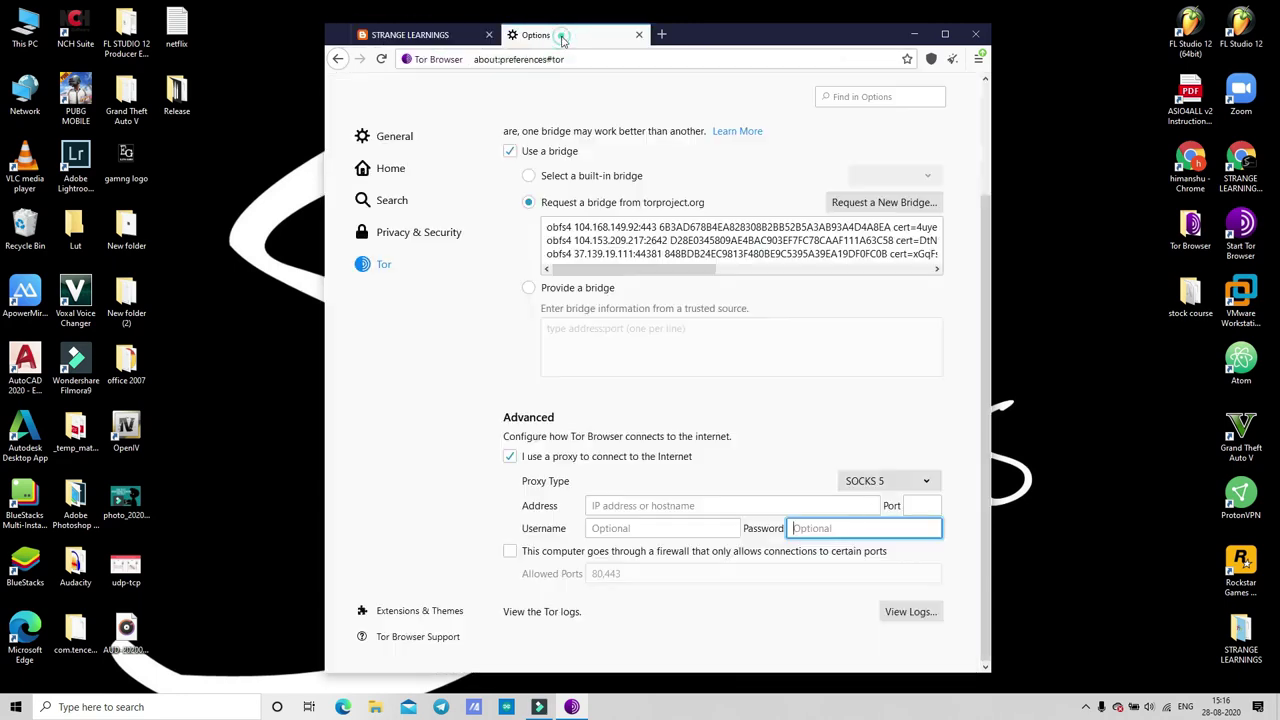
{"action": "right_click", "coordinate": [628, 586]}
{"action": "left_click", "coordinate": [636, 610]}
Step: Return to the STRANGE LEARNINGS 'List of Darknet (Deepweb) Websites' page and scroll through it
{"action": "left_click", "coordinate": [400, 37]}
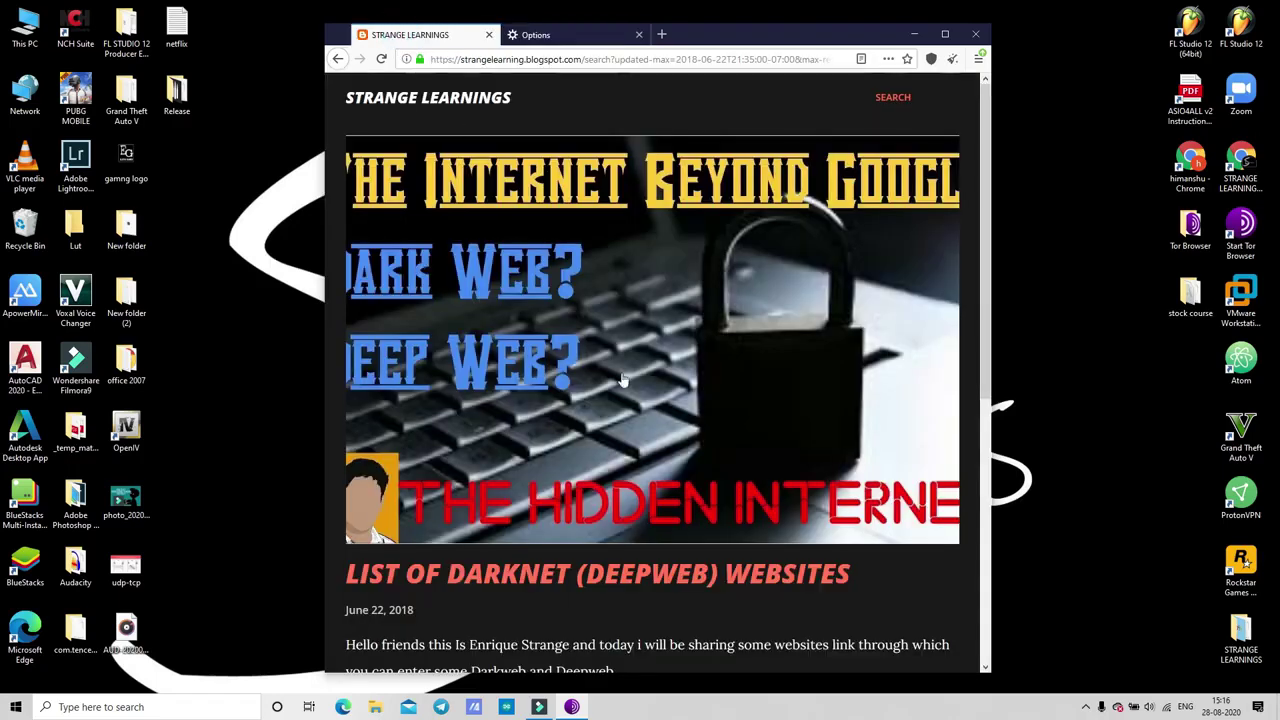
{"action": "scroll", "coordinate": [755, 385], "scroll_direction": "down", "scroll_amount": 5}
{"action": "scroll", "coordinate": [758, 371], "scroll_direction": "up", "scroll_amount": 4}
Step: On the Tor settings page, untick 'I use a proxy to connect to the Internet', keeping the obfs4 bridges
{"action": "left_click", "coordinate": [535, 34]}
{"action": "scroll", "coordinate": [683, 483], "scroll_direction": "up", "scroll_amount": 2}
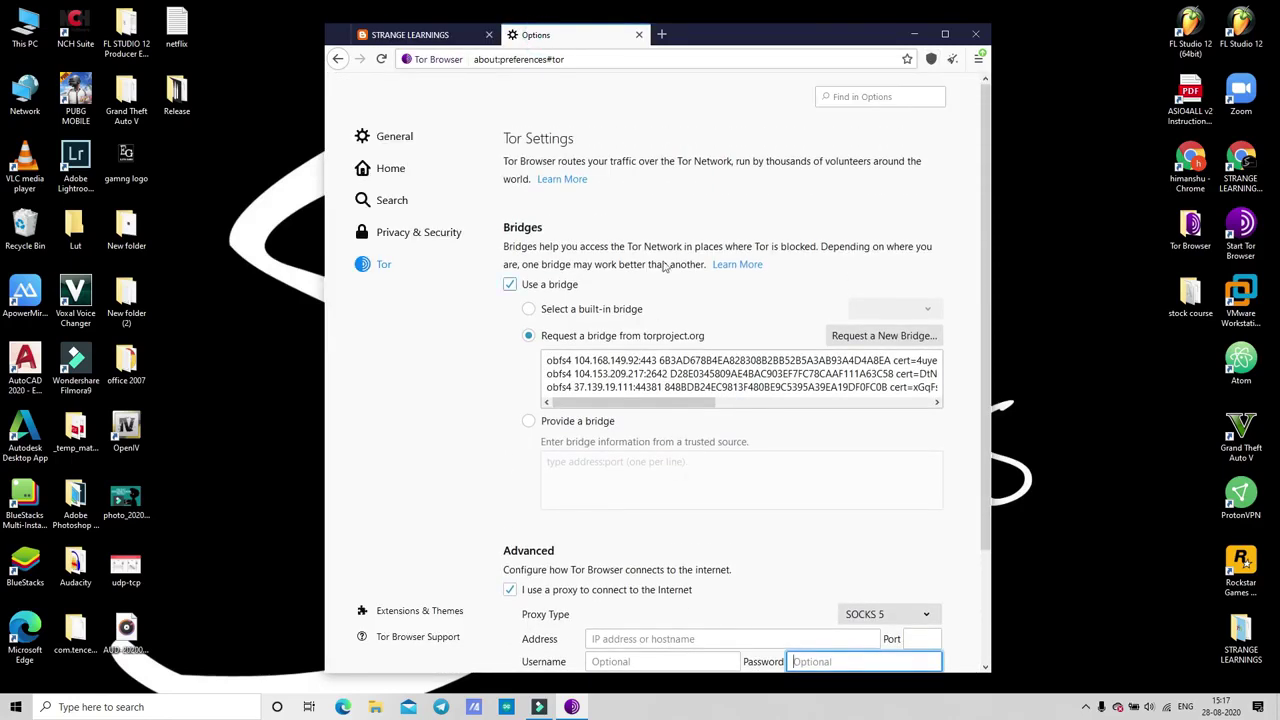
{"action": "scroll", "coordinate": [714, 554], "scroll_direction": "down", "scroll_amount": 3}
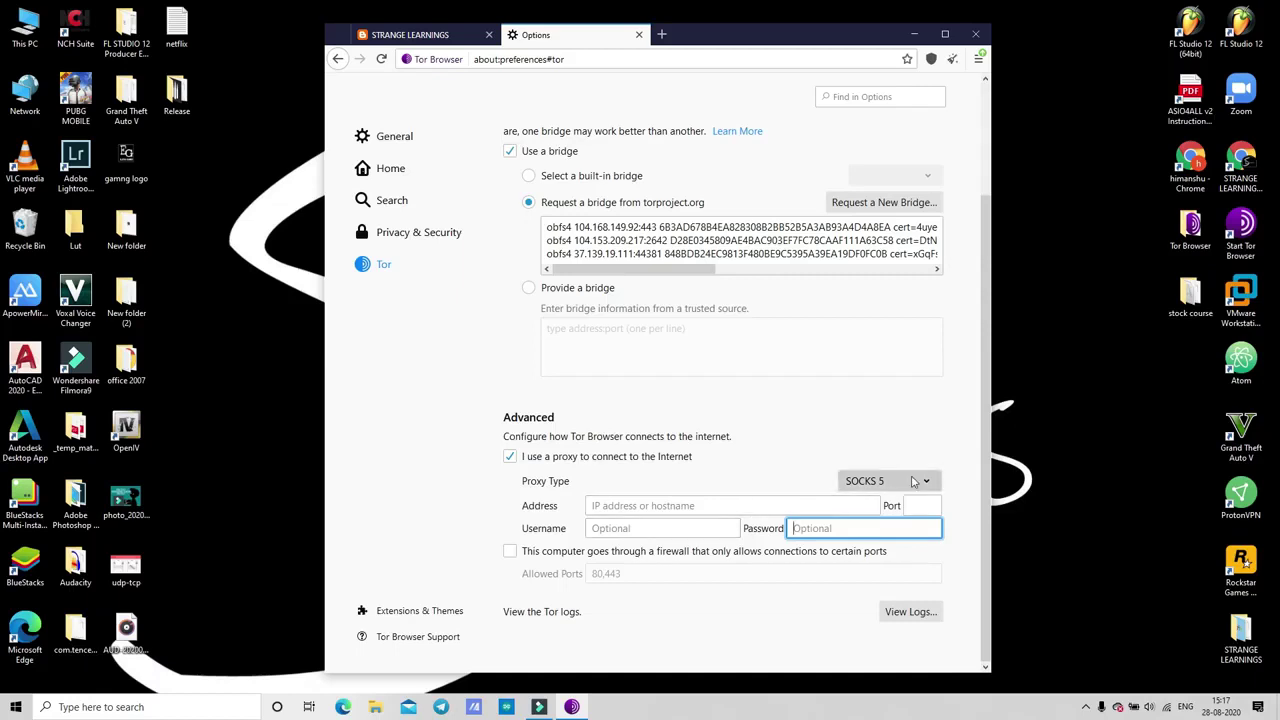
{"action": "left_click", "coordinate": [510, 456]}
{"action": "scroll", "coordinate": [627, 532], "scroll_direction": "up", "scroll_amount": 3}
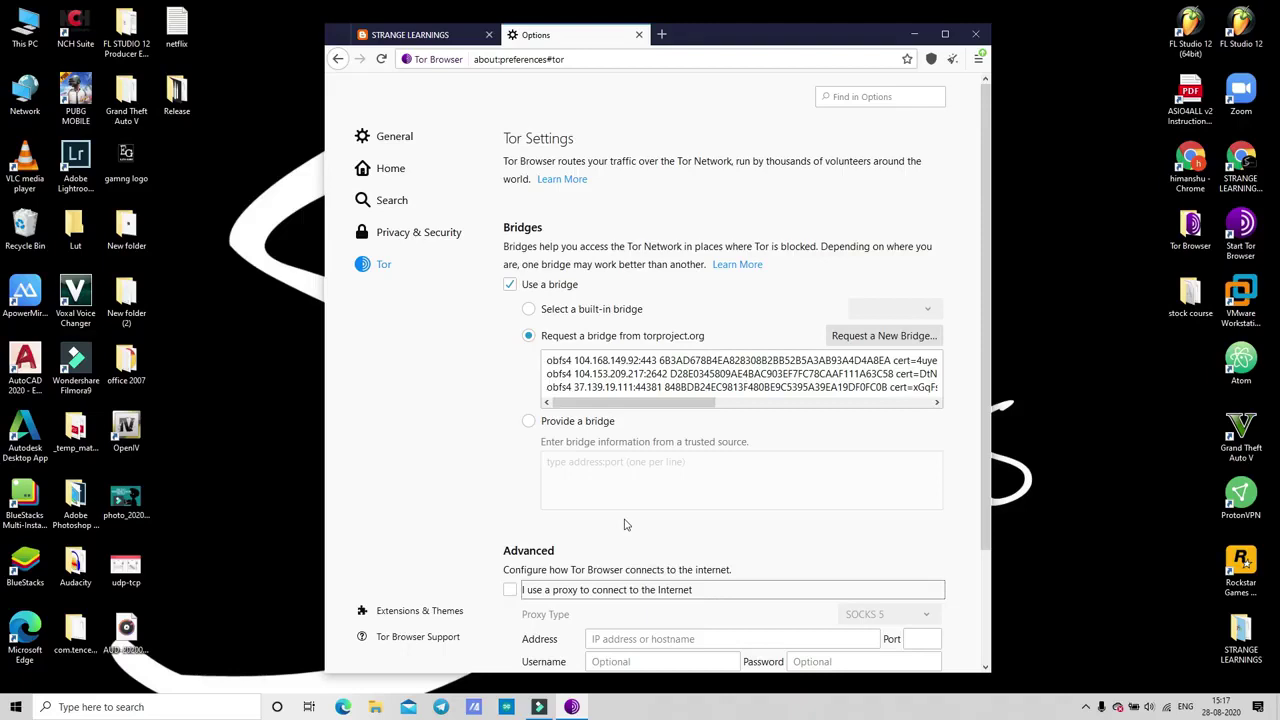
Step: Go back to the STRANGE LEARNINGS tab and scroll down its list of older posts
{"action": "left_click", "coordinate": [350, 42]}
{"action": "scroll", "coordinate": [632, 352], "scroll_direction": "down", "scroll_amount": 3}
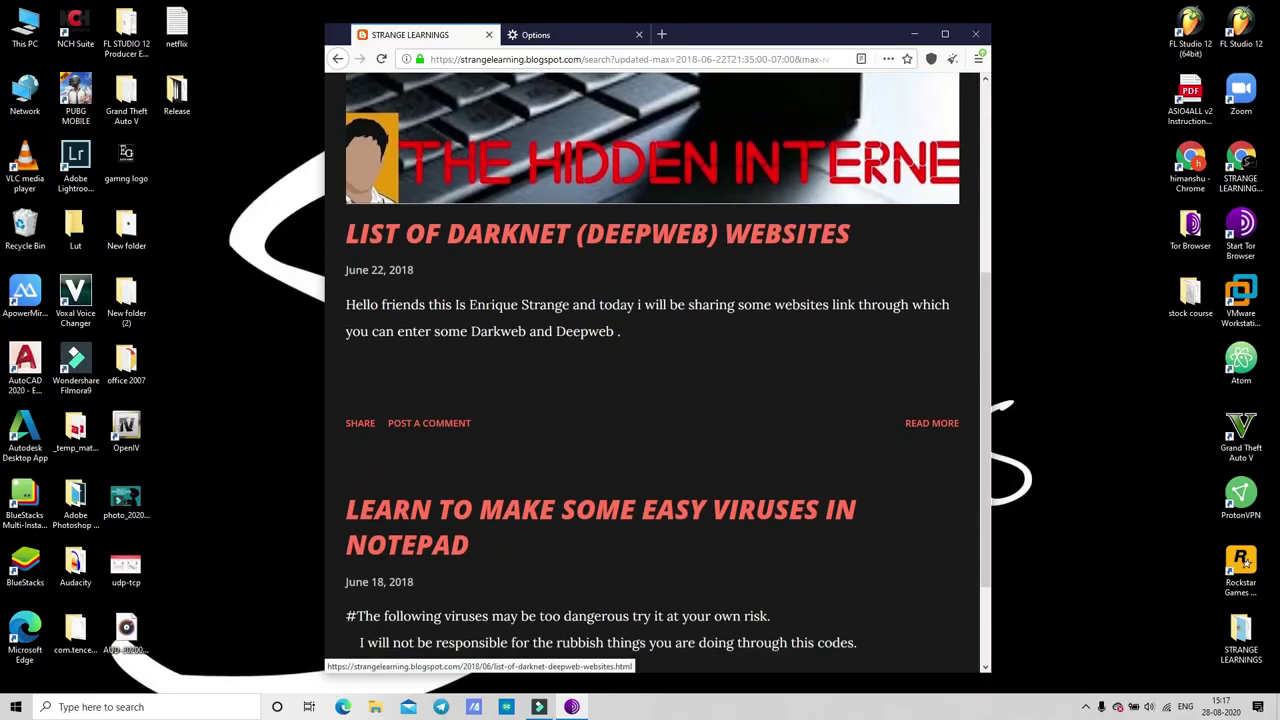